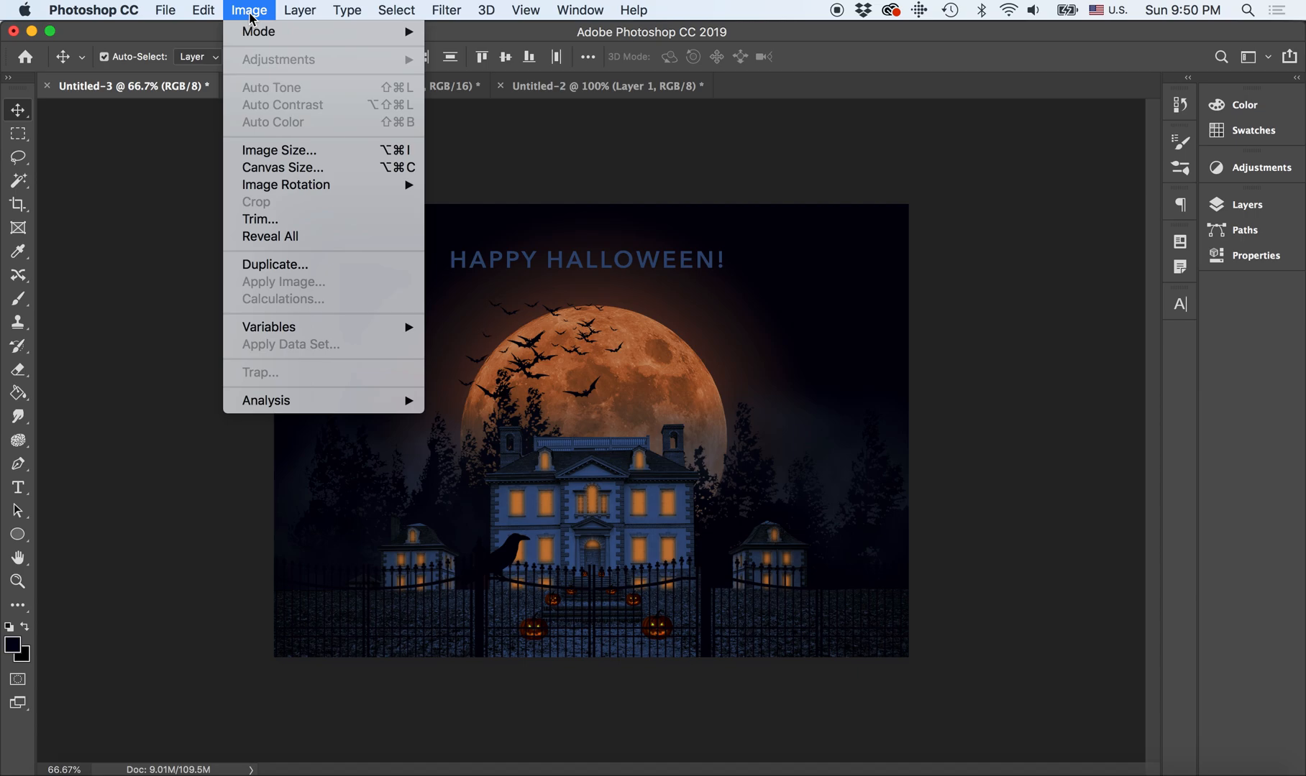
# Set the canvas size to 1920 by 1080 pixels, accepting that the Halloween artwork gets clipped
pyautogui.click(285, 170)
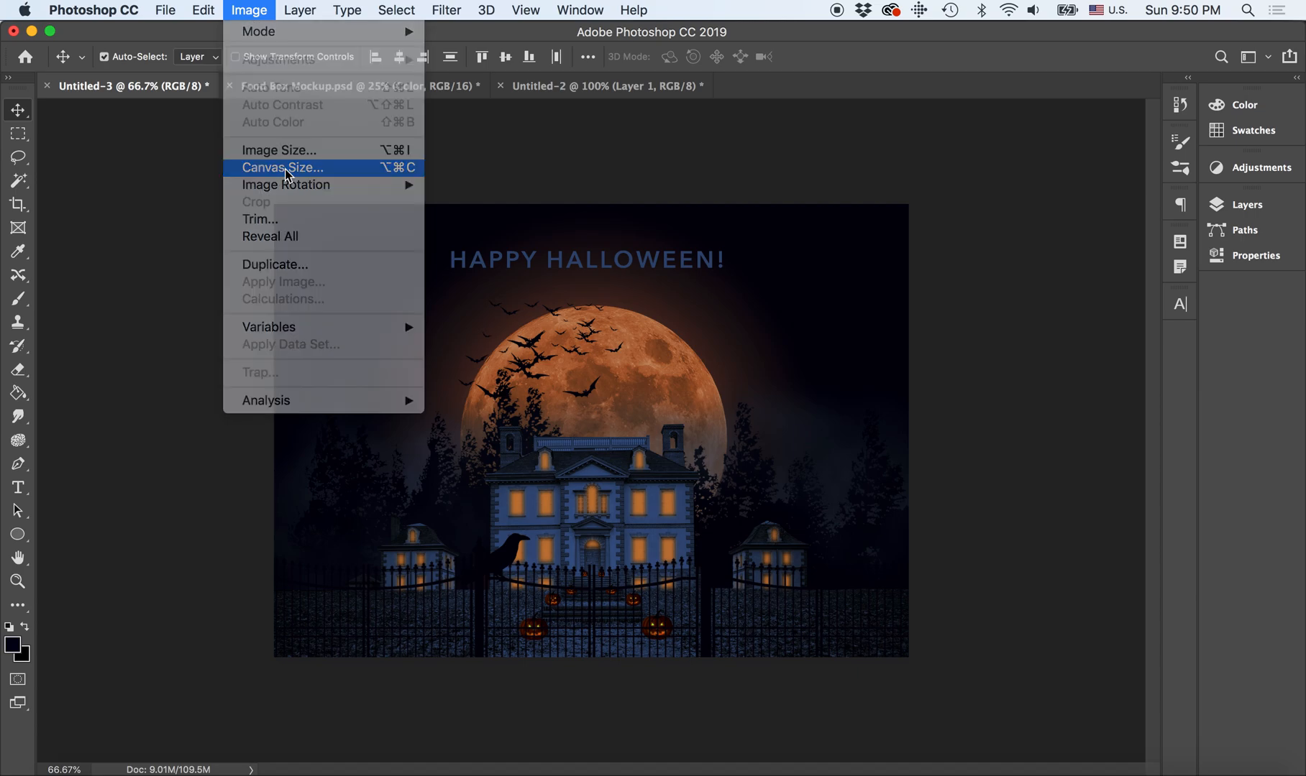
pyautogui.moveTo(627, 223); pyautogui.dragTo(860, 208)
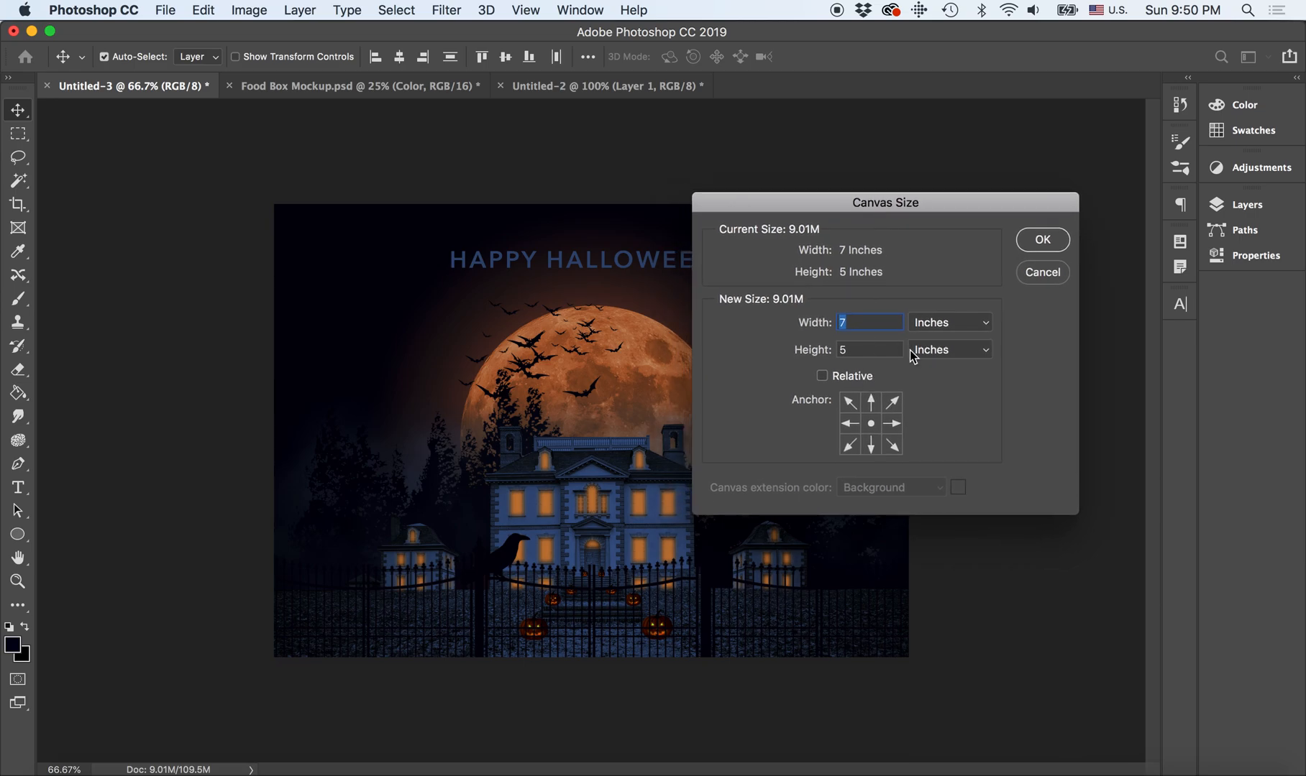
pyautogui.click(986, 321)
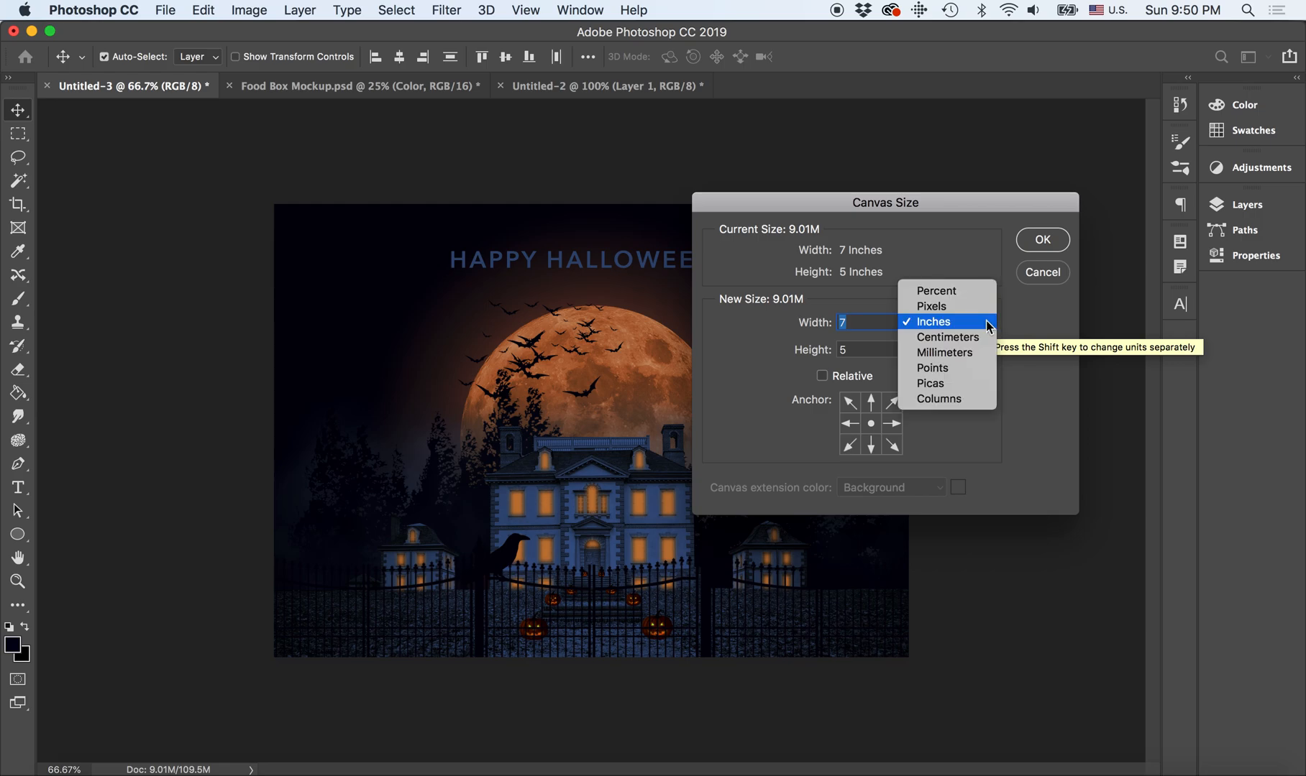
pyautogui.click(970, 306)
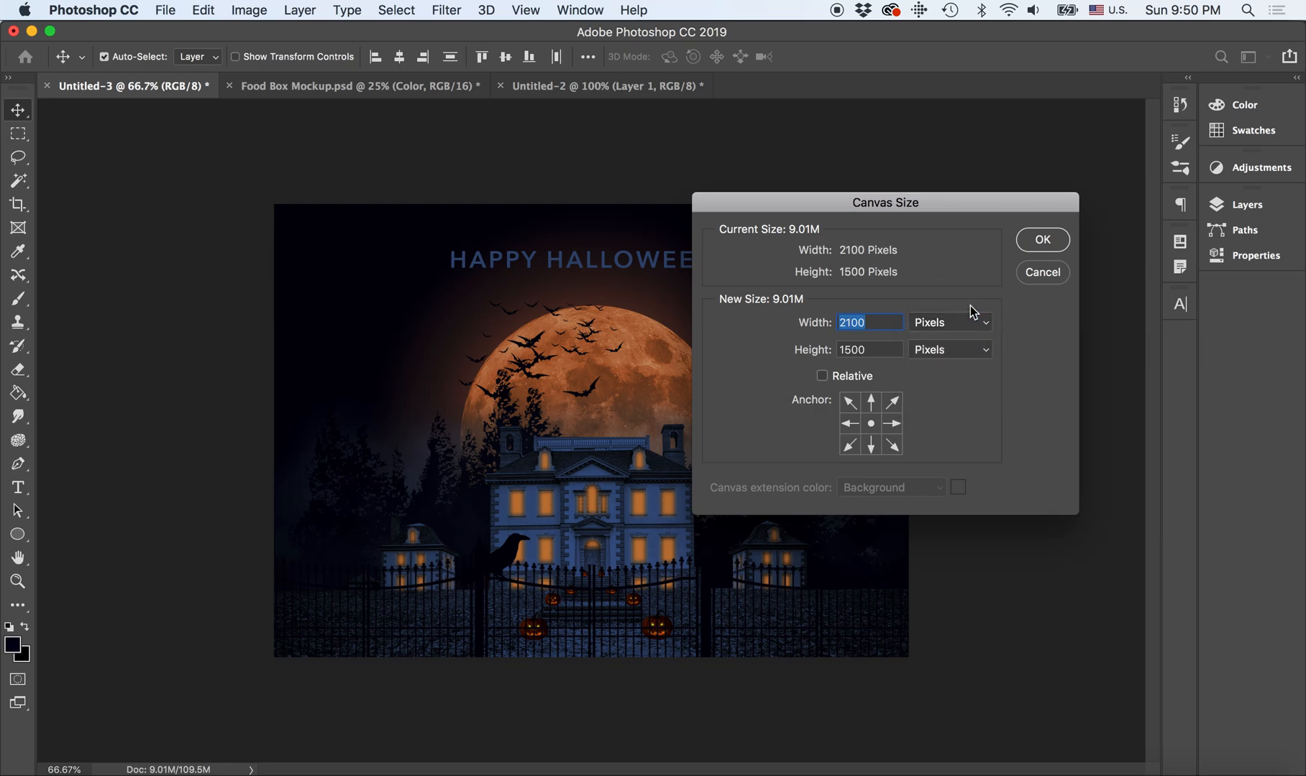
pyautogui.click(877, 323)
pyautogui.doubleClick(880, 322)
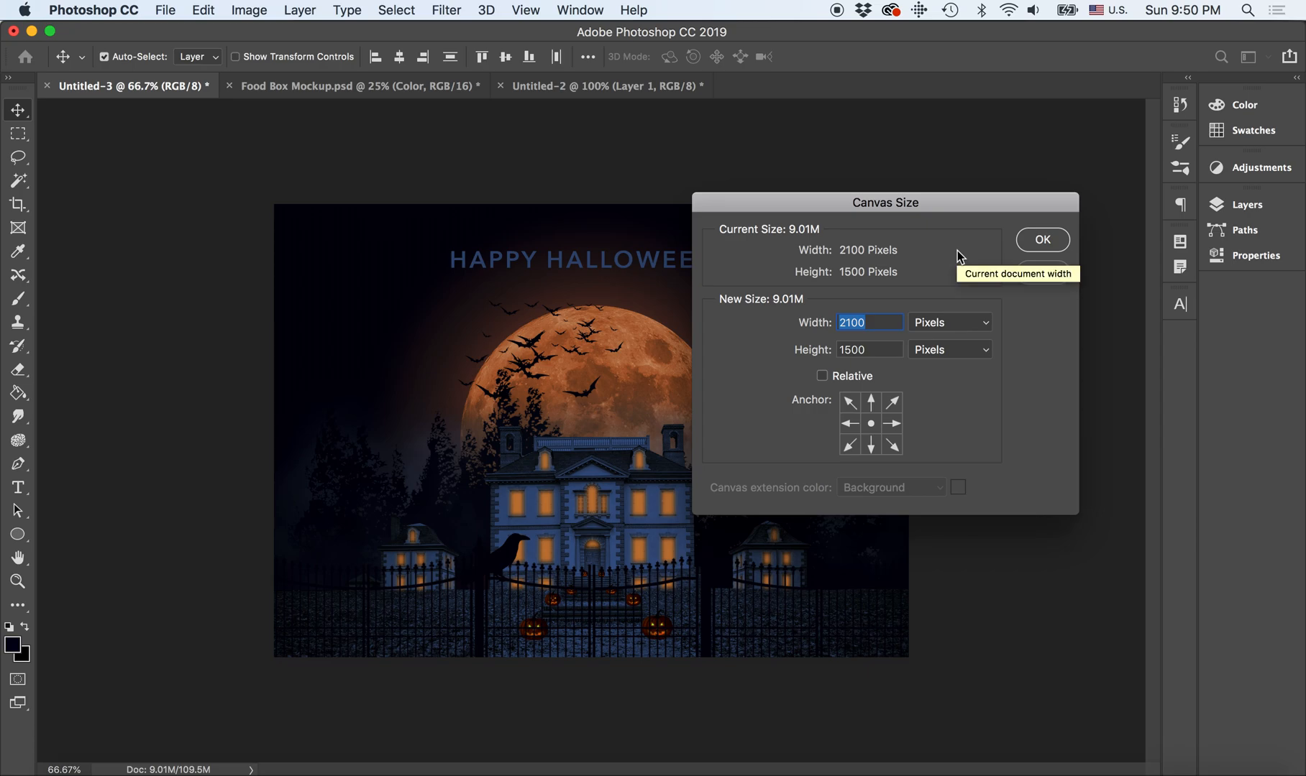
pyautogui.write('19')
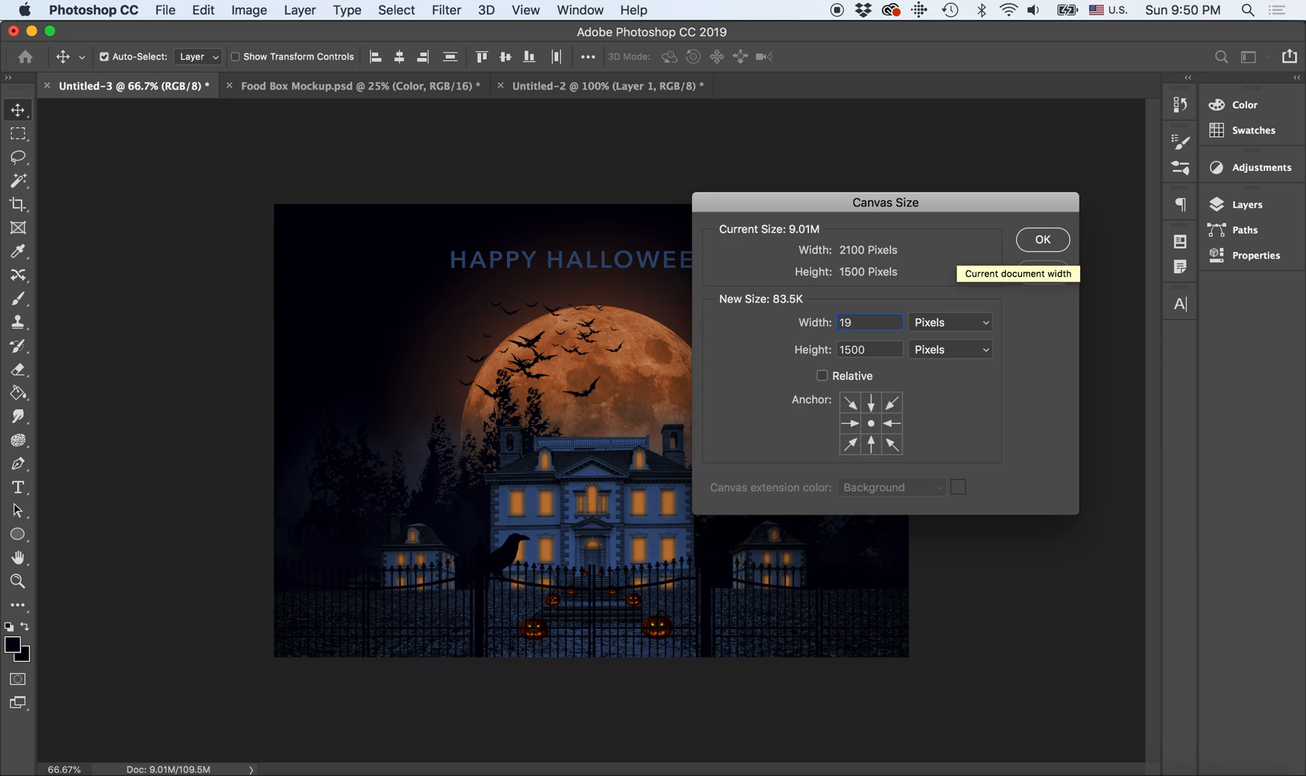
pyautogui.write('20')
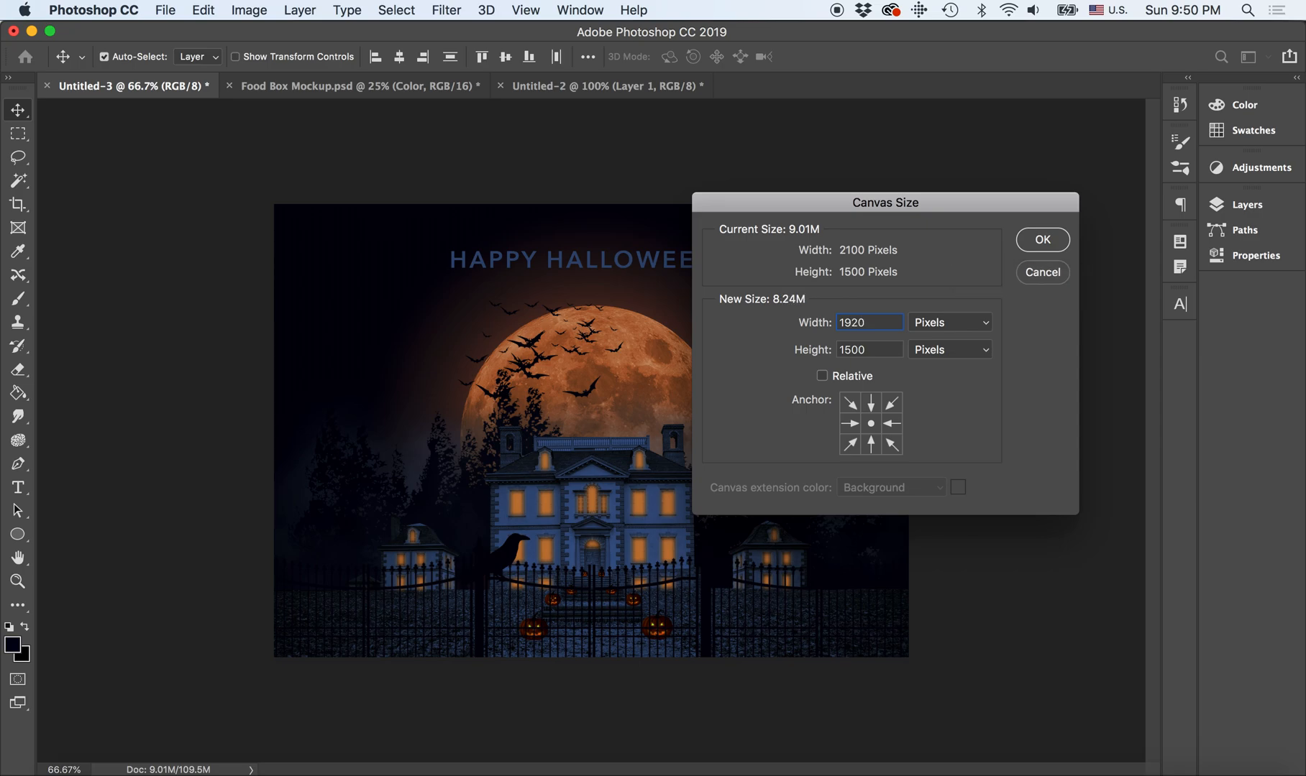
pyautogui.moveTo(869, 344); pyautogui.dragTo(815, 345)
pyautogui.write('1080')
pyautogui.click(1040, 243)
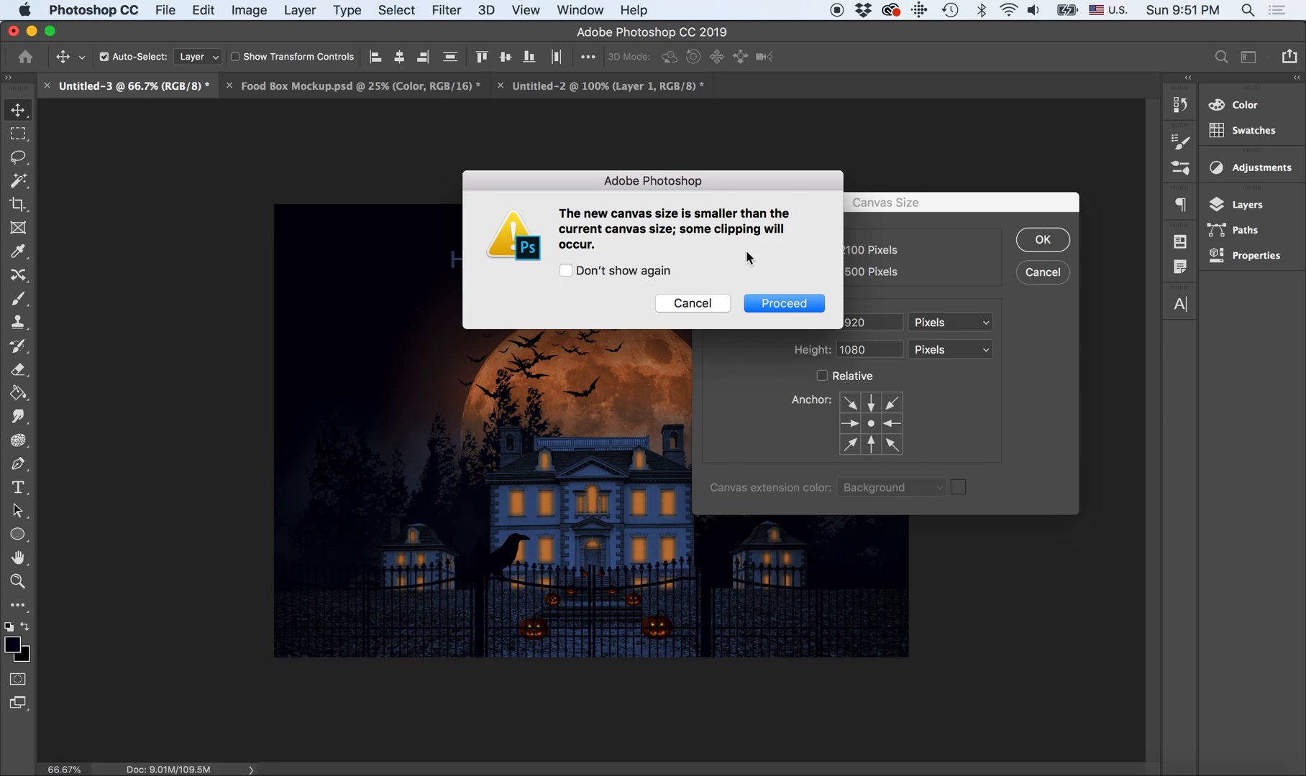
pyautogui.click(781, 302)
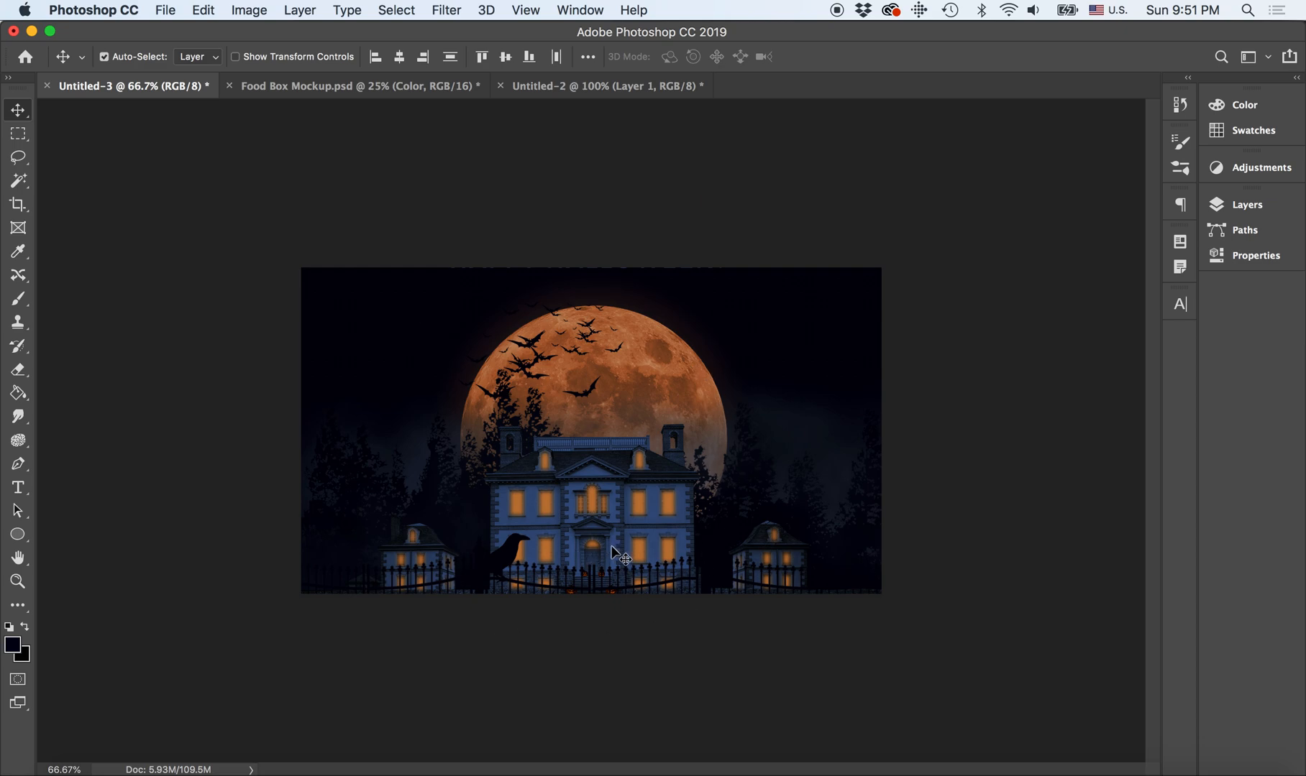
# Select all layers from Brightness/Contrast 2 down to full moon, leaving out the gradient fills and radial gradient
pyautogui.click(1254, 208)
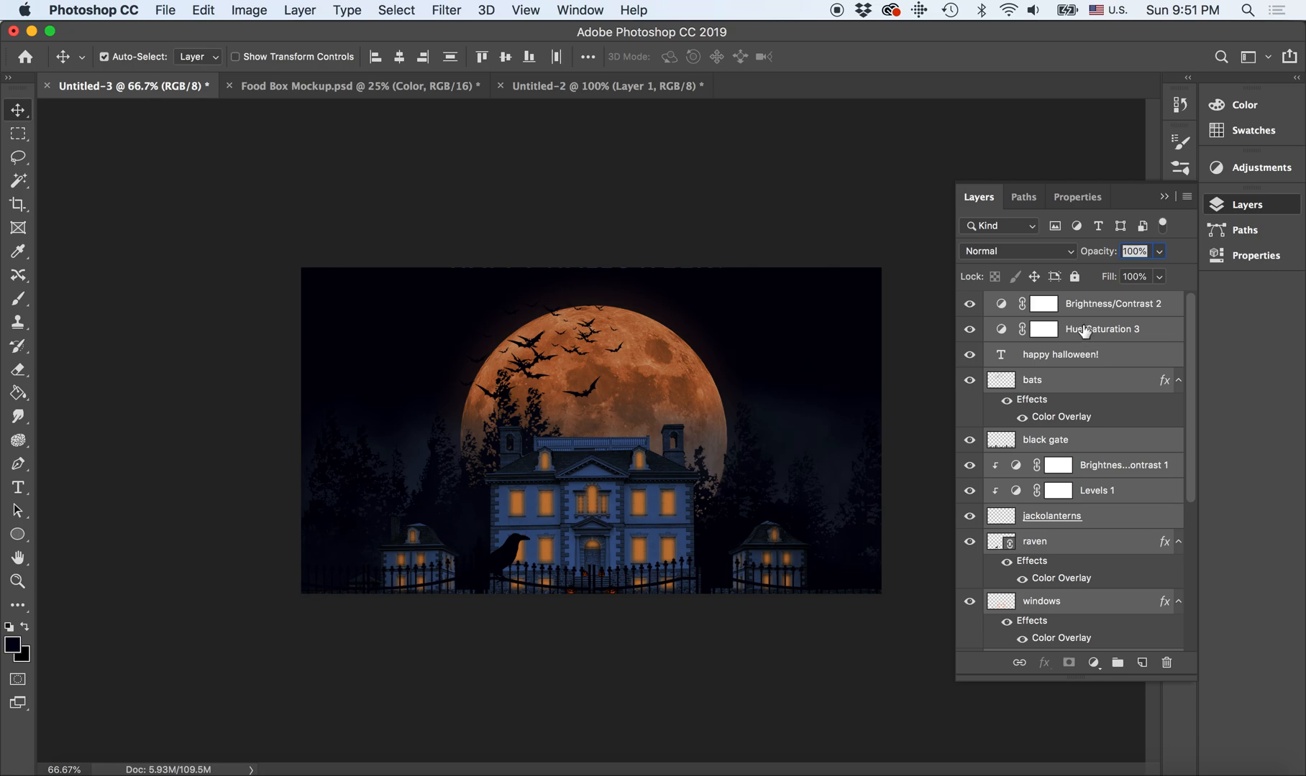
pyautogui.click(1100, 354)
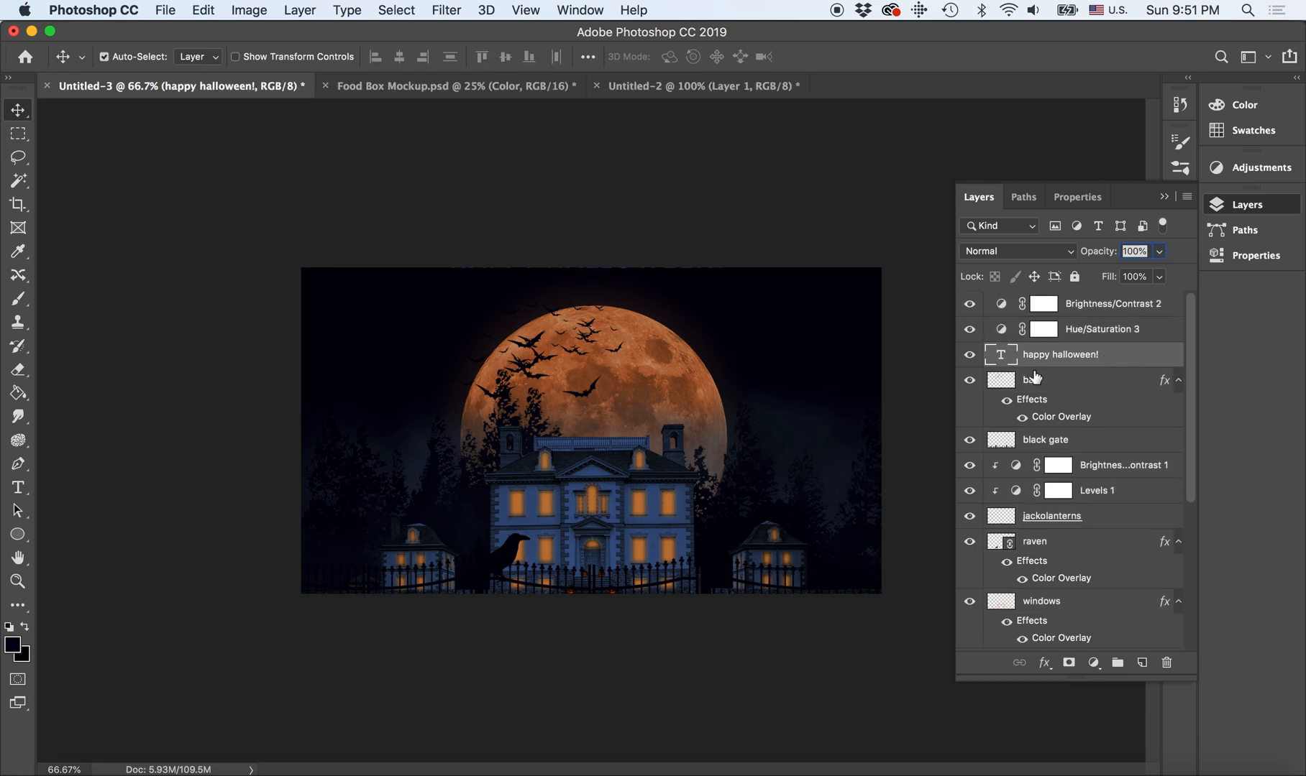
pyautogui.click(1118, 441)
pyautogui.click(1103, 308)
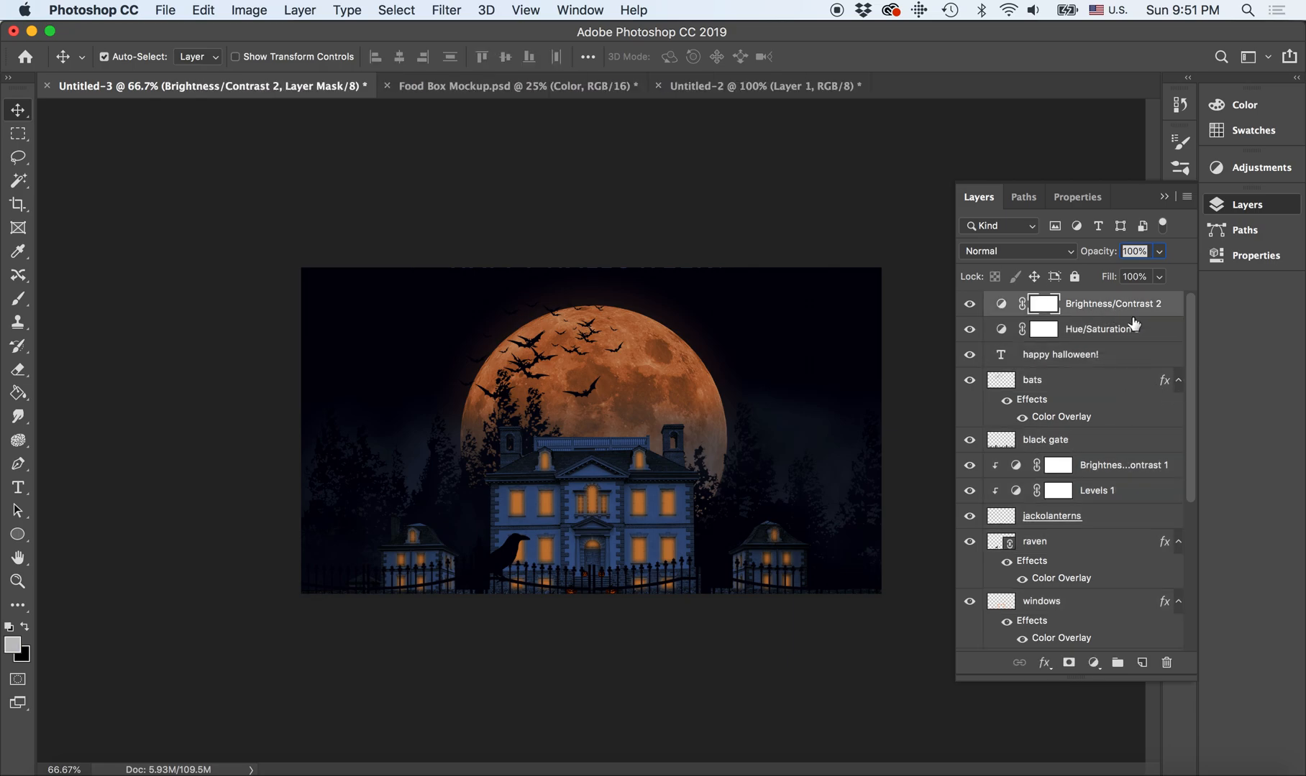
pyautogui.moveTo(1187, 356); pyautogui.dragTo(1188, 586)
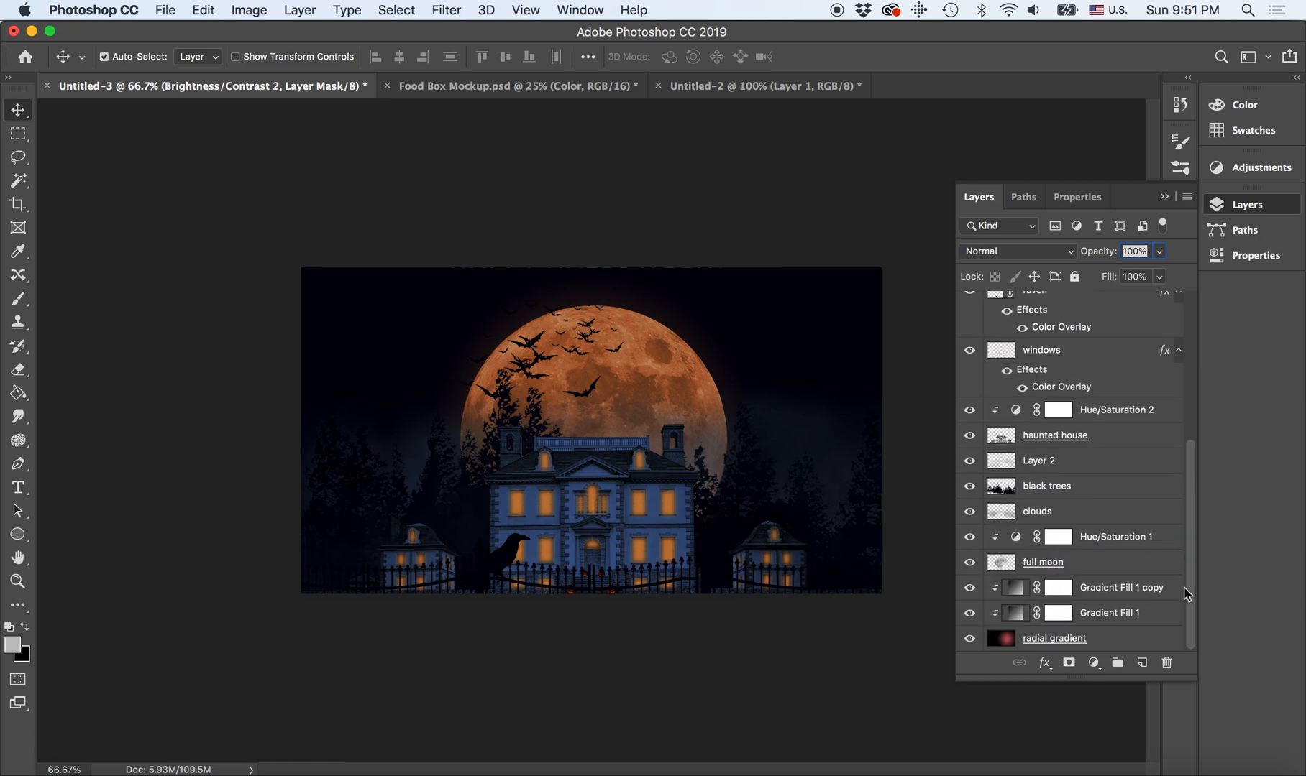
pyautogui.keyDown('shift'); pyautogui.click(1064, 567); pyautogui.keyUp('shift')
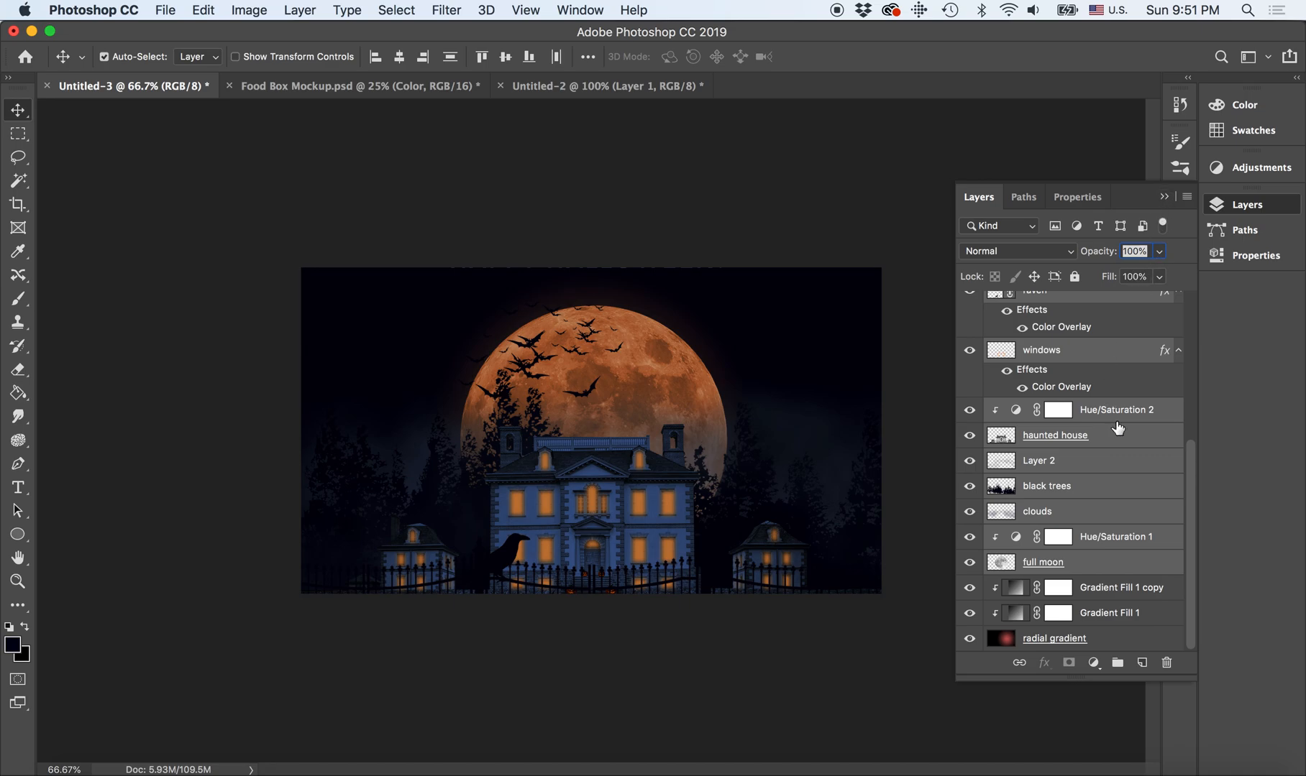
pyautogui.scroll(10, 1118, 430)
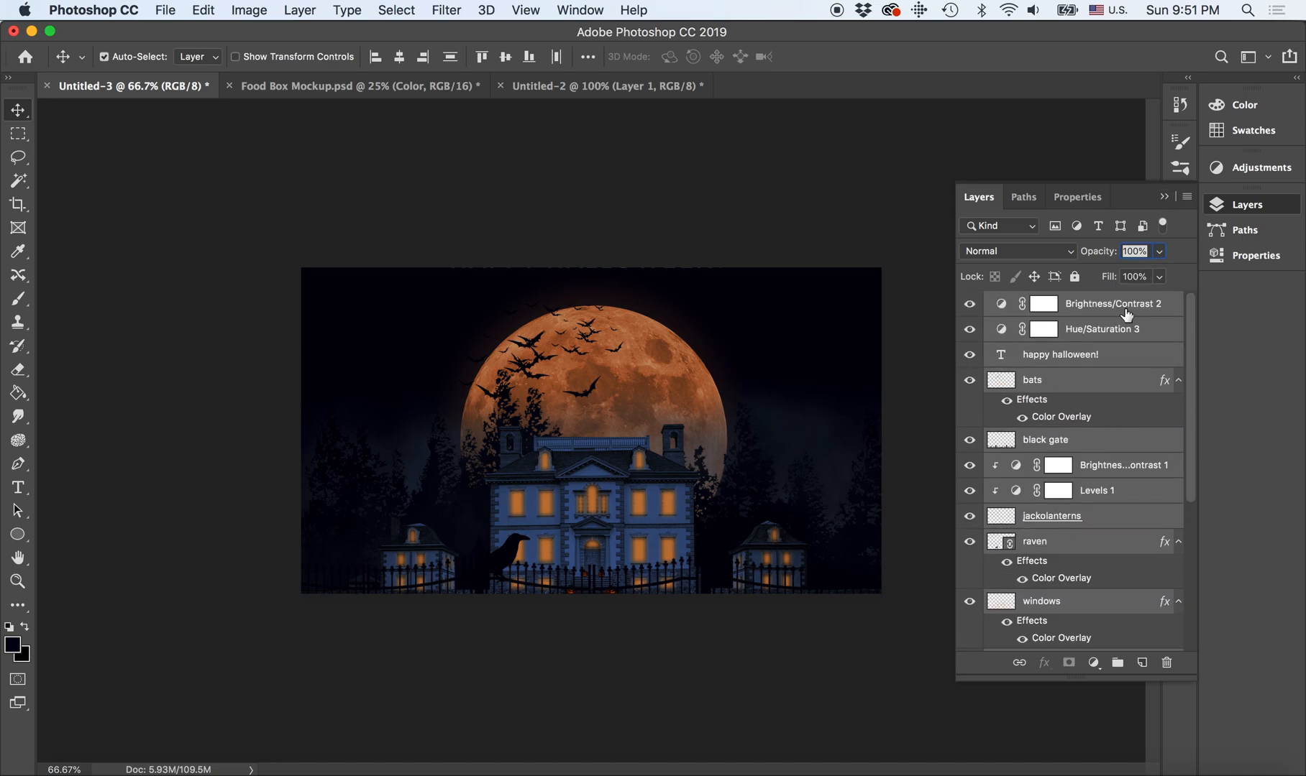
pyautogui.click(1126, 313)
pyautogui.doubleClick(1124, 306)
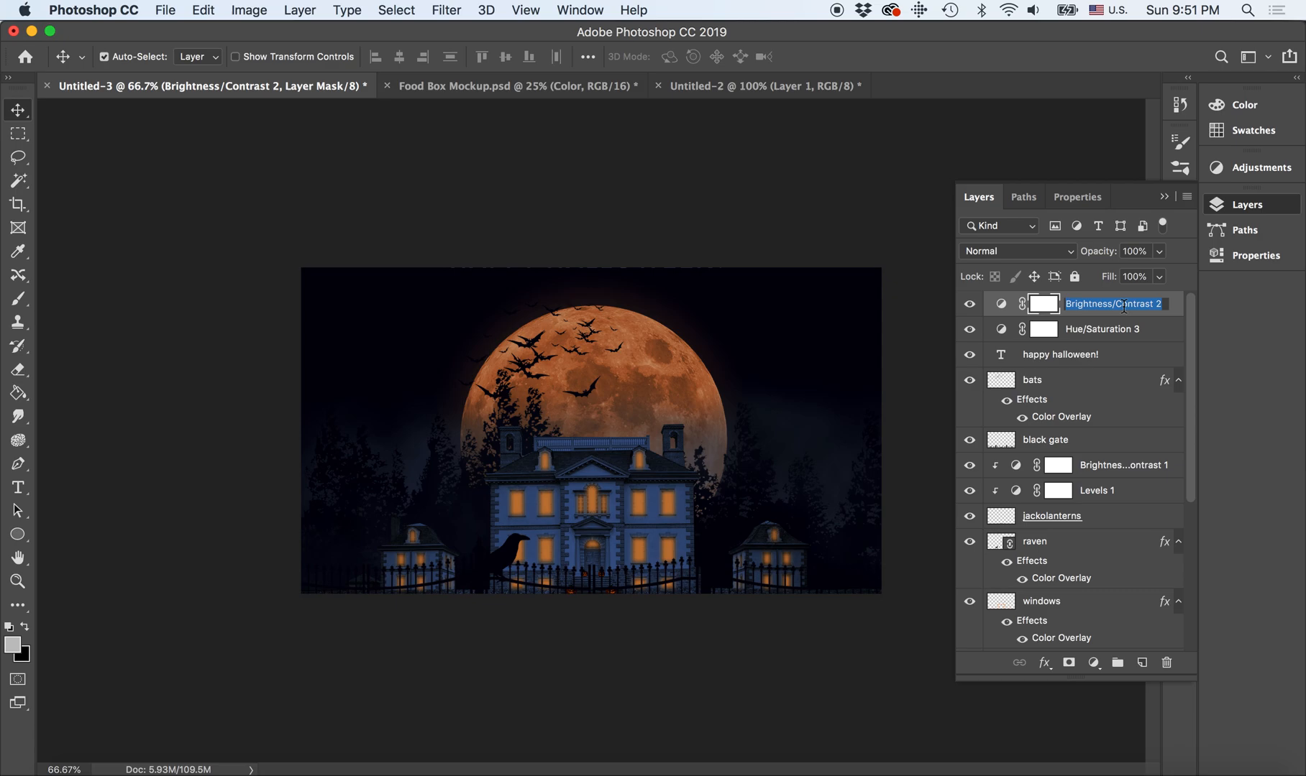
pyautogui.click(1003, 303)
pyautogui.scroll(-5, 1125, 489)
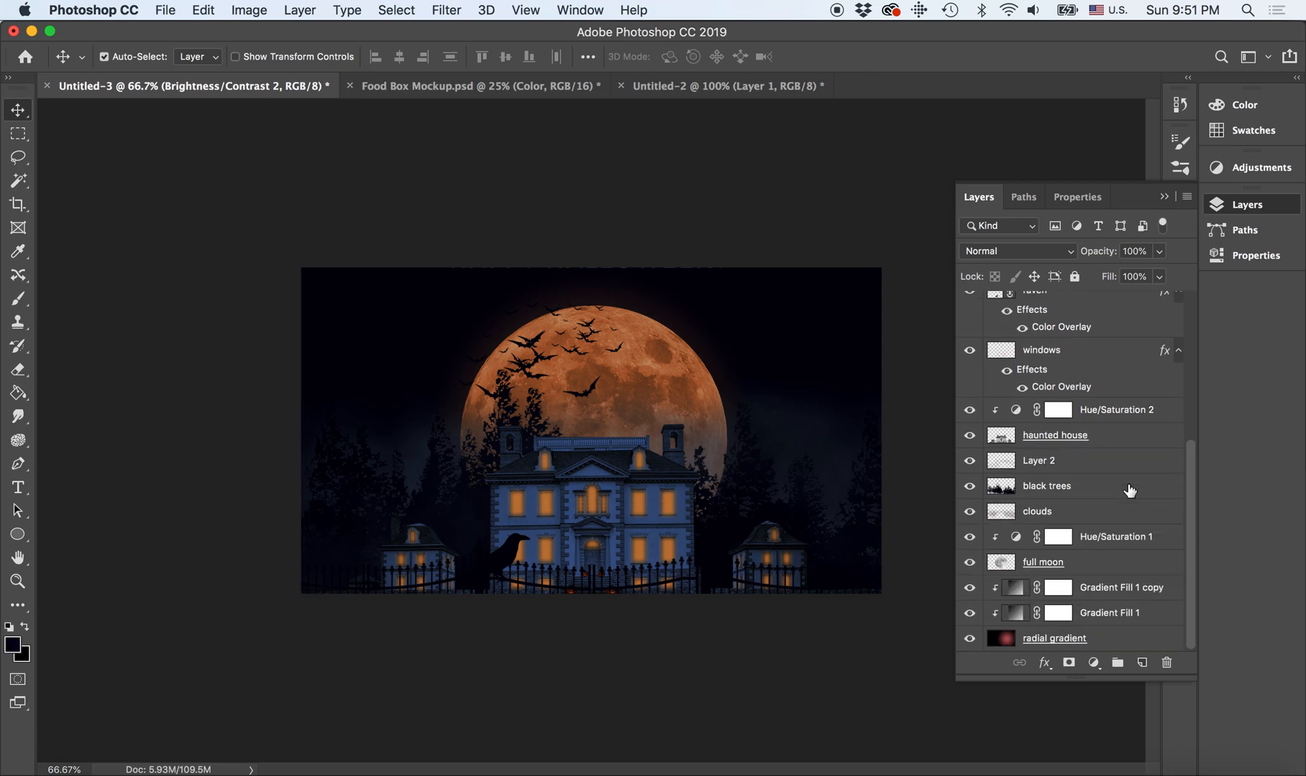
pyautogui.keyDown('shift'); pyautogui.click(1108, 570); pyautogui.keyUp('shift')
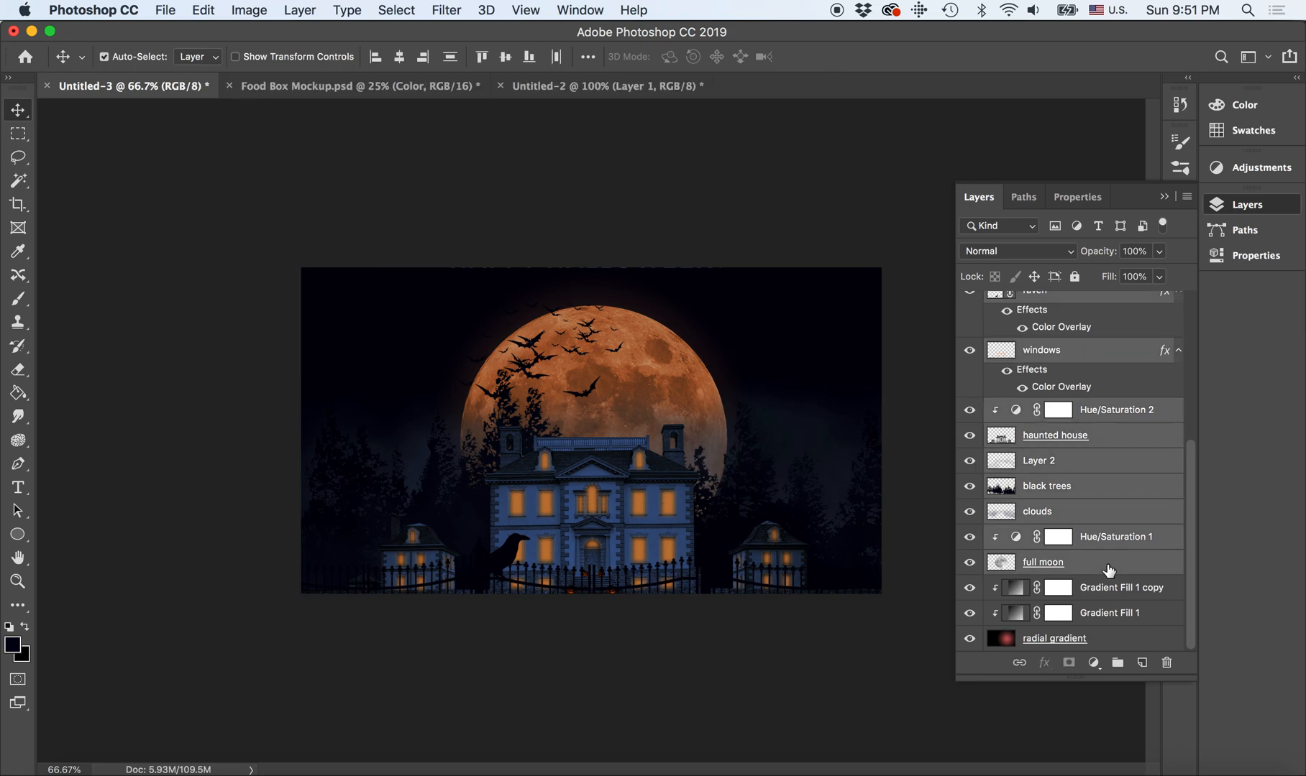
pyautogui.click(1164, 197)
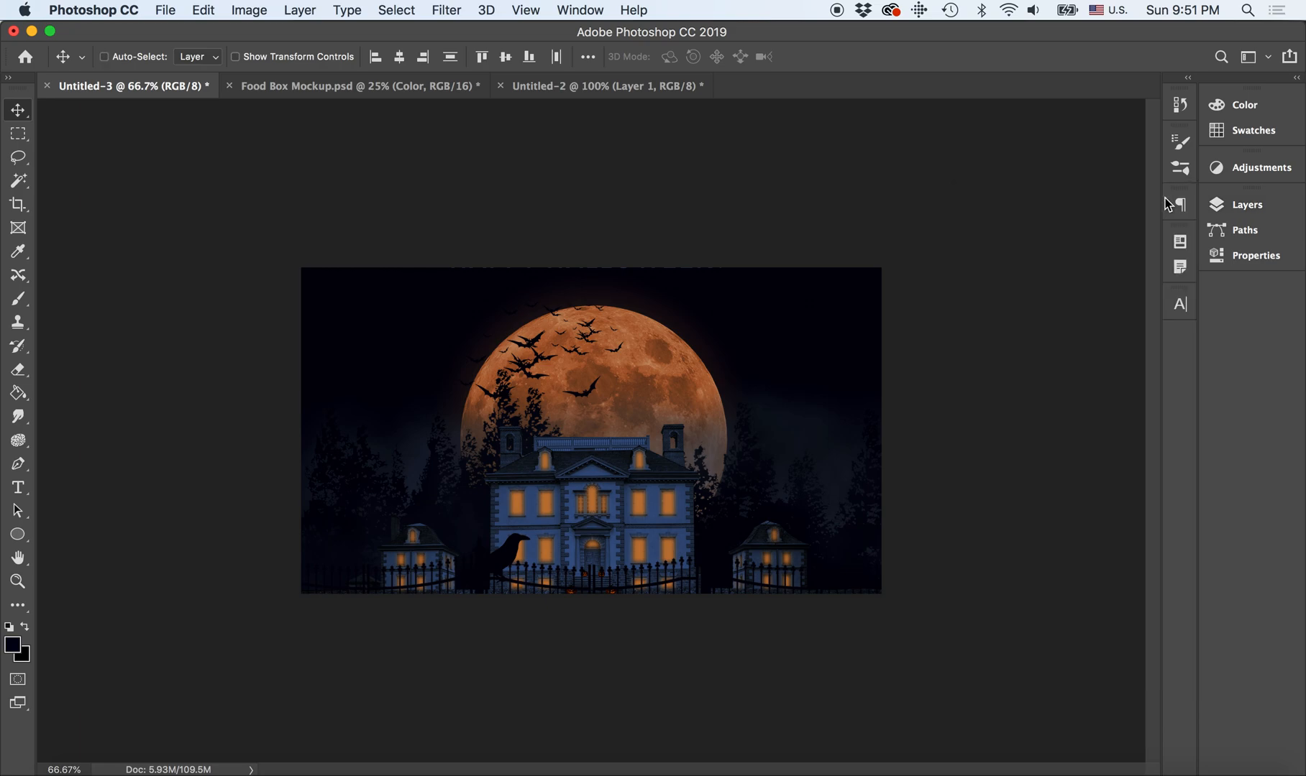
# Scale the selected layers to about 90% and move them up so the jack-o'-lanterns and gate fit inside the canvas
pyautogui.press('super+t')
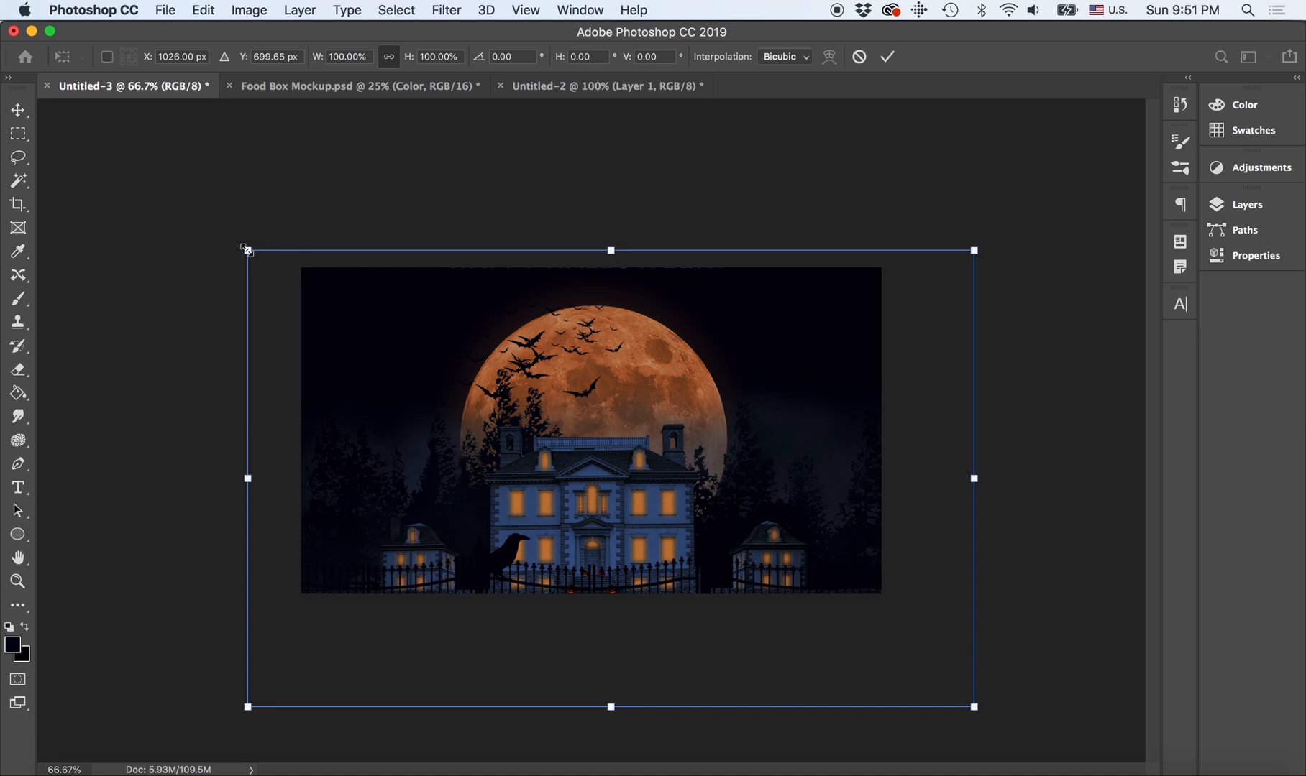
pyautogui.moveTo(245, 249); pyautogui.dragTo(299, 282)
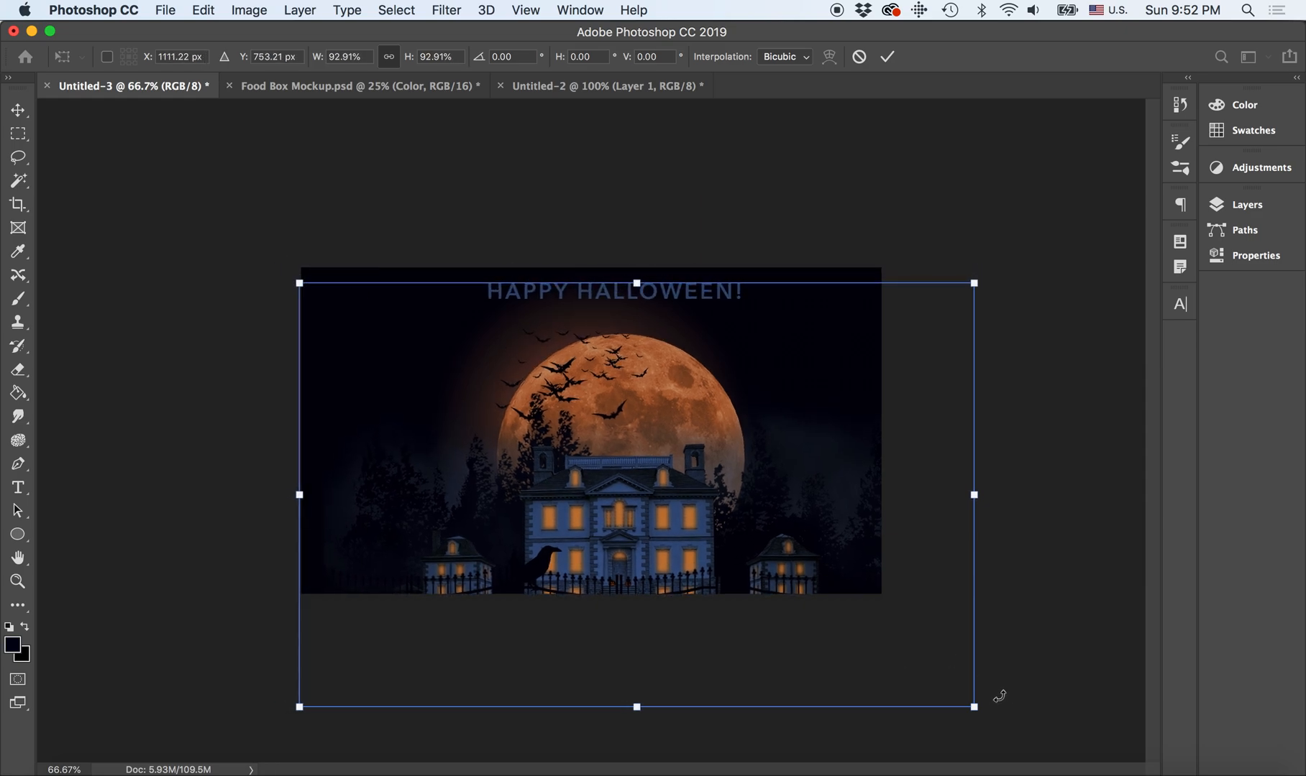
pyautogui.moveTo(974, 705); pyautogui.dragTo(895, 641)
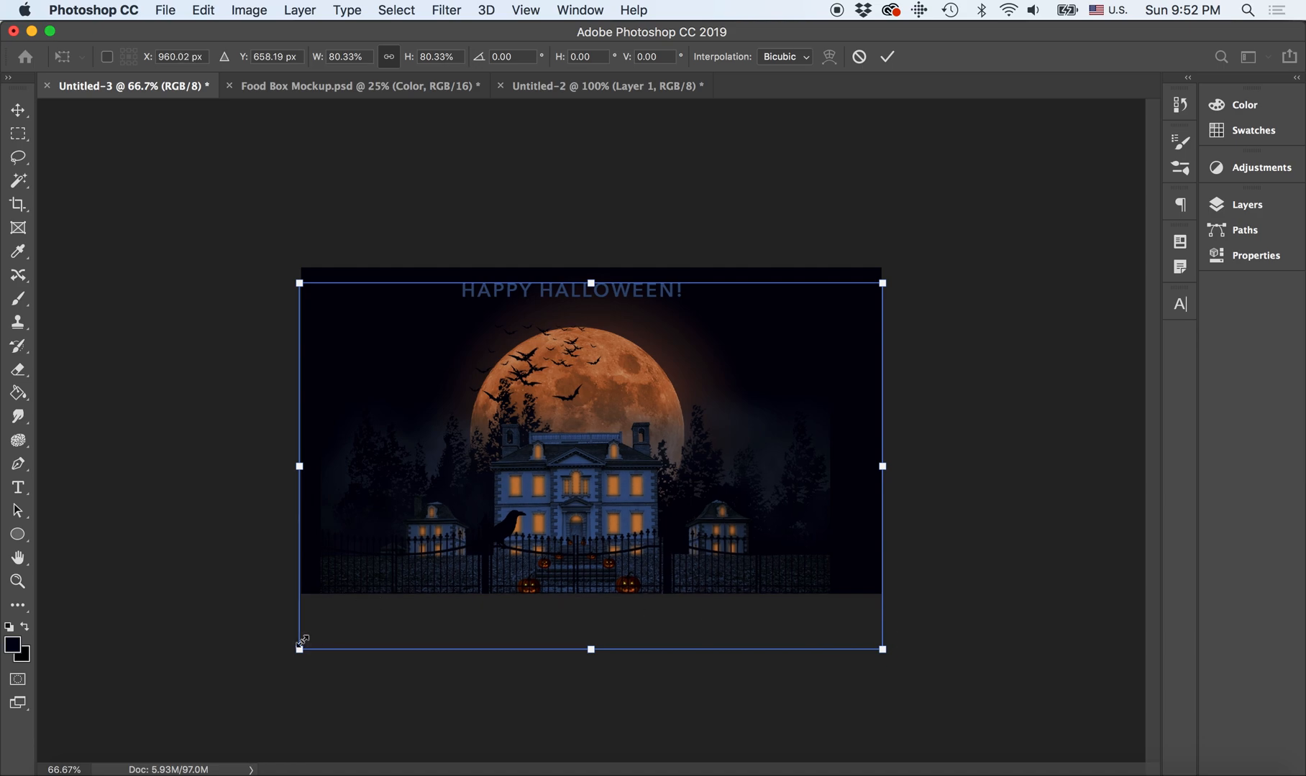
pyautogui.moveTo(304, 643); pyautogui.dragTo(305, 642)
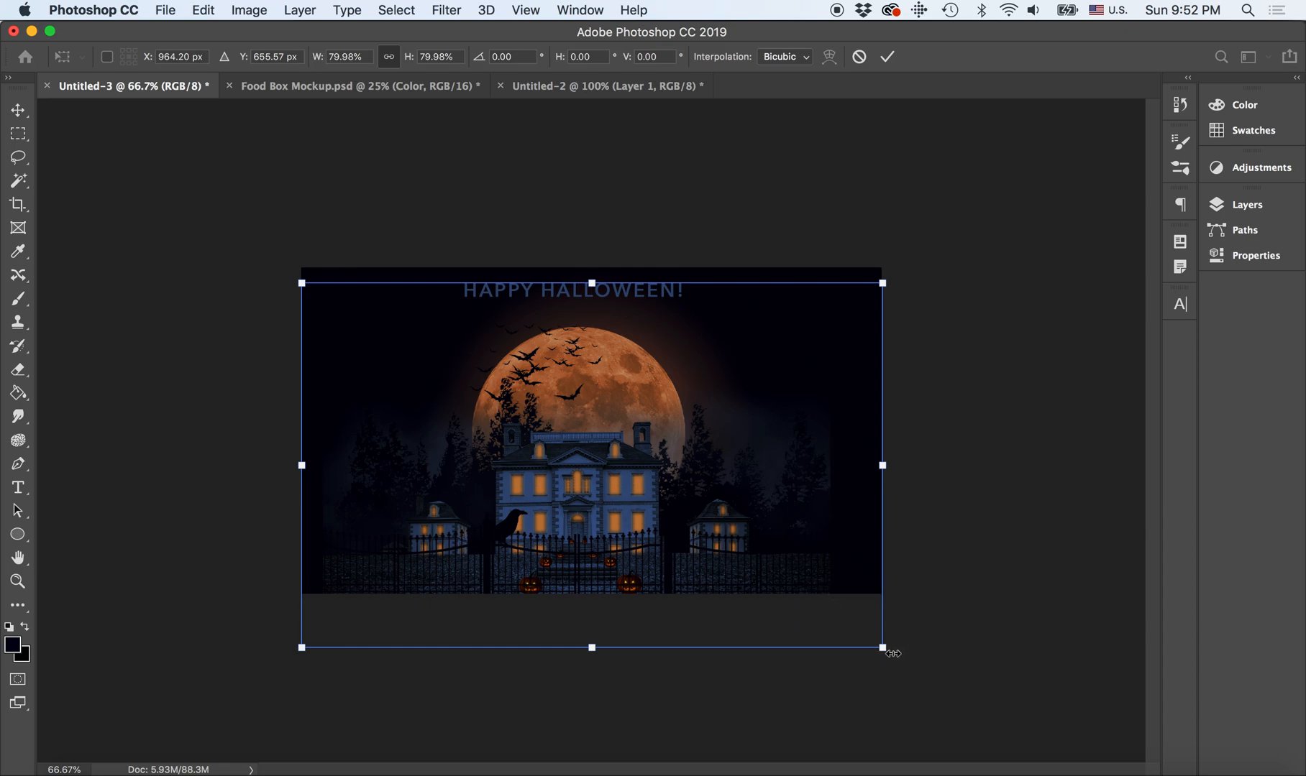
pyautogui.moveTo(883, 648); pyautogui.dragTo(933, 693)
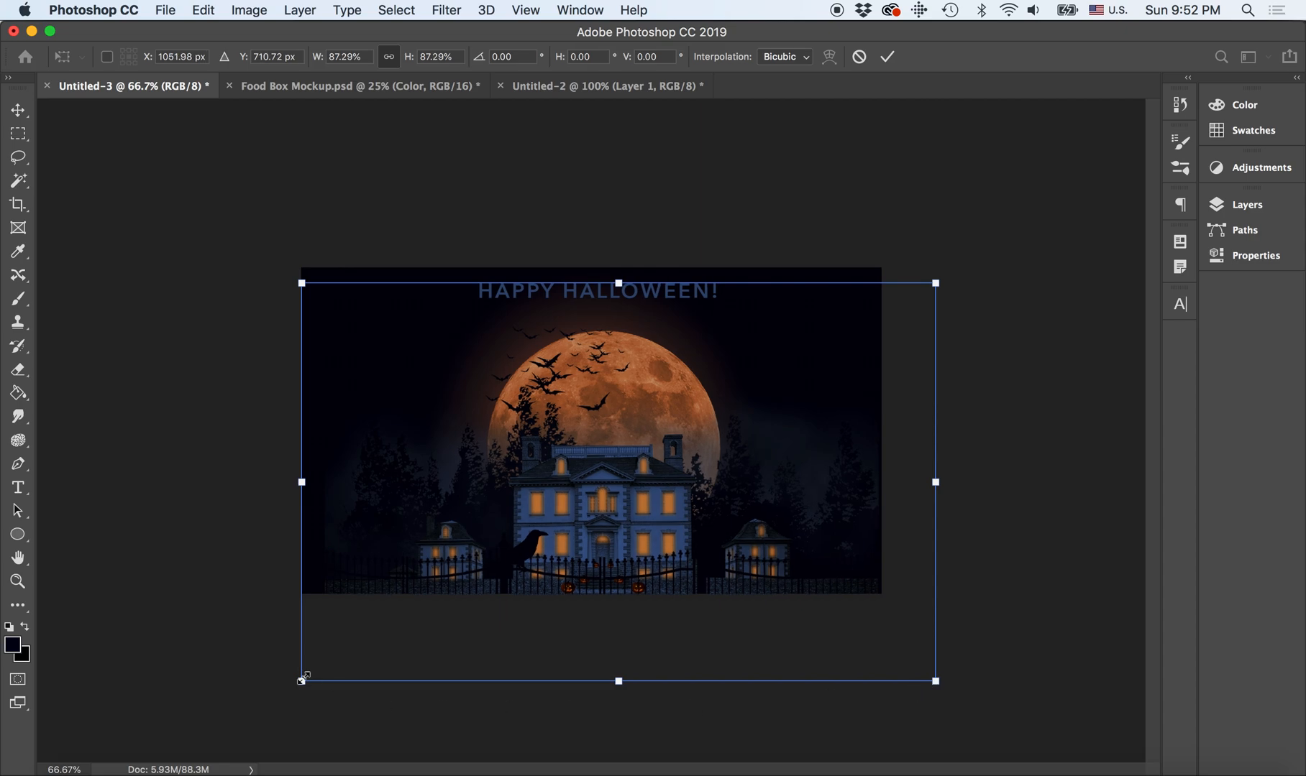
pyautogui.moveTo(301, 681); pyautogui.dragTo(280, 690)
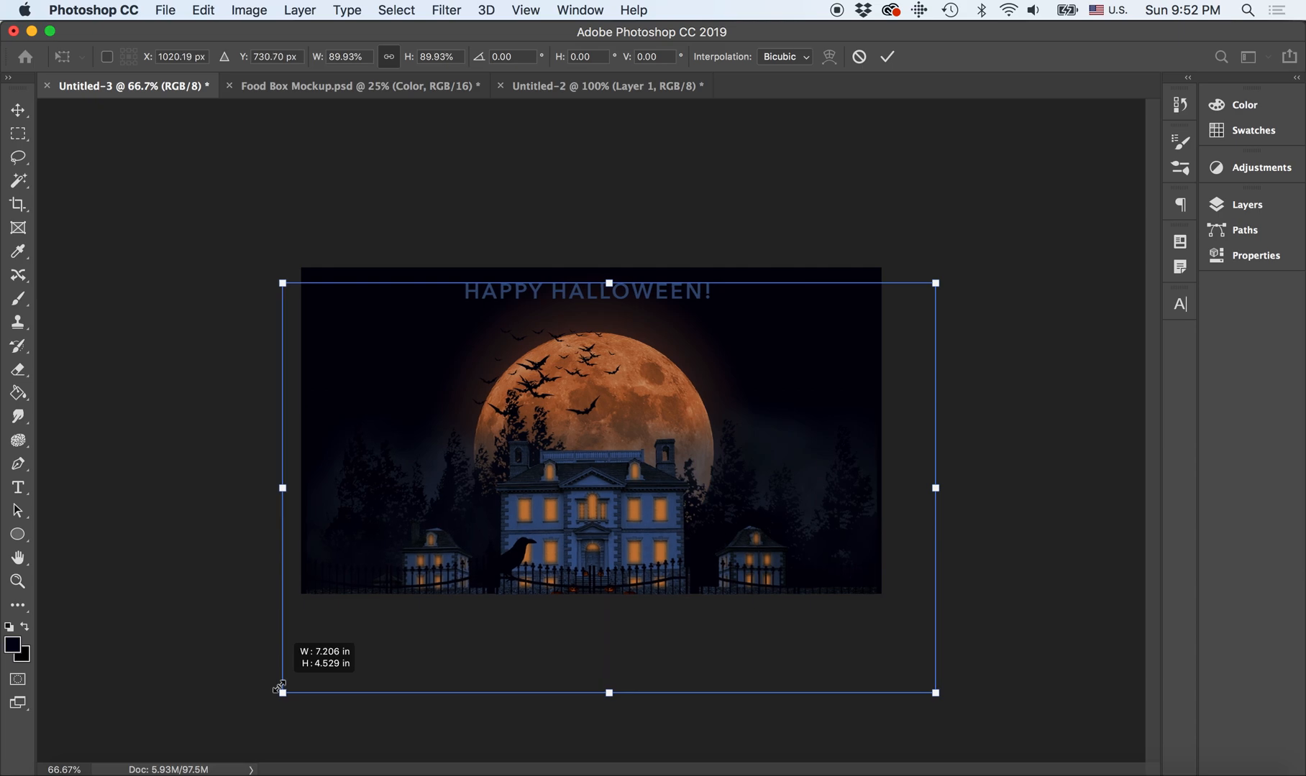
pyautogui.moveTo(631, 565); pyautogui.dragTo(630, 519)
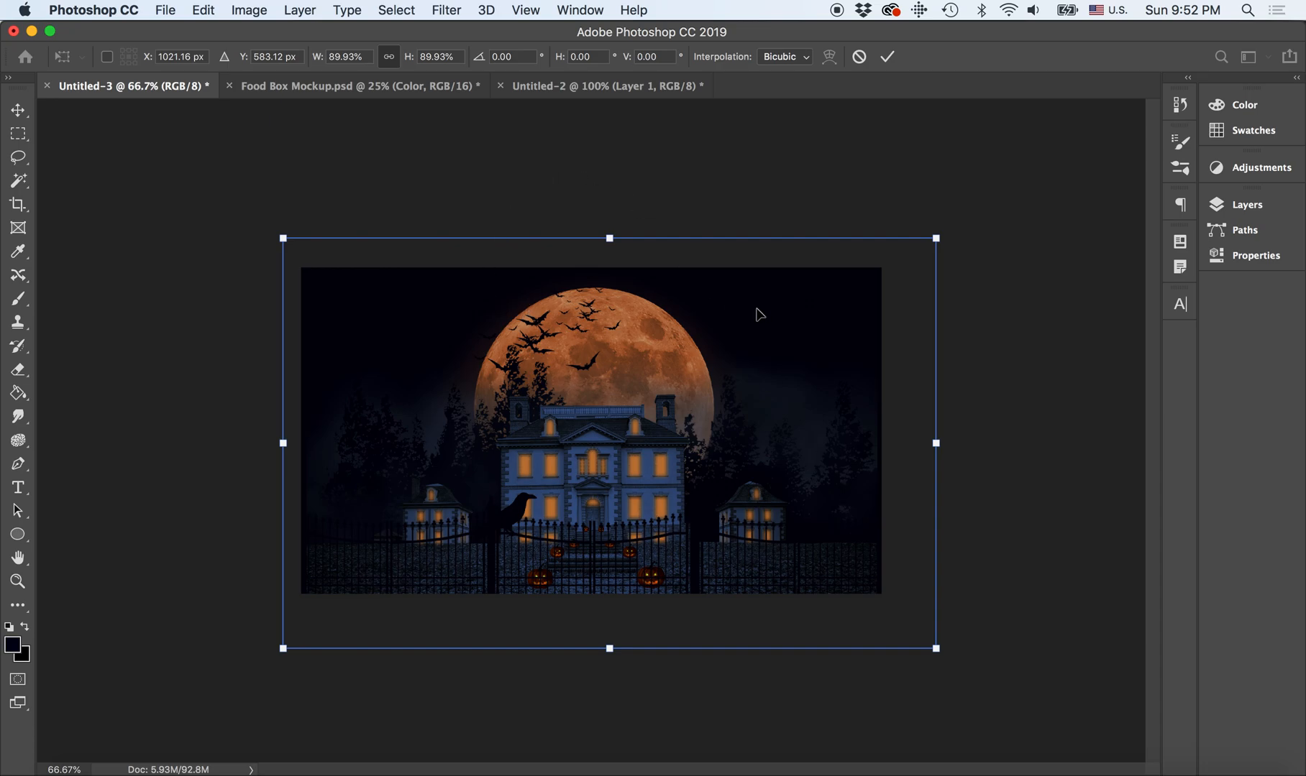
pyautogui.press('Return')
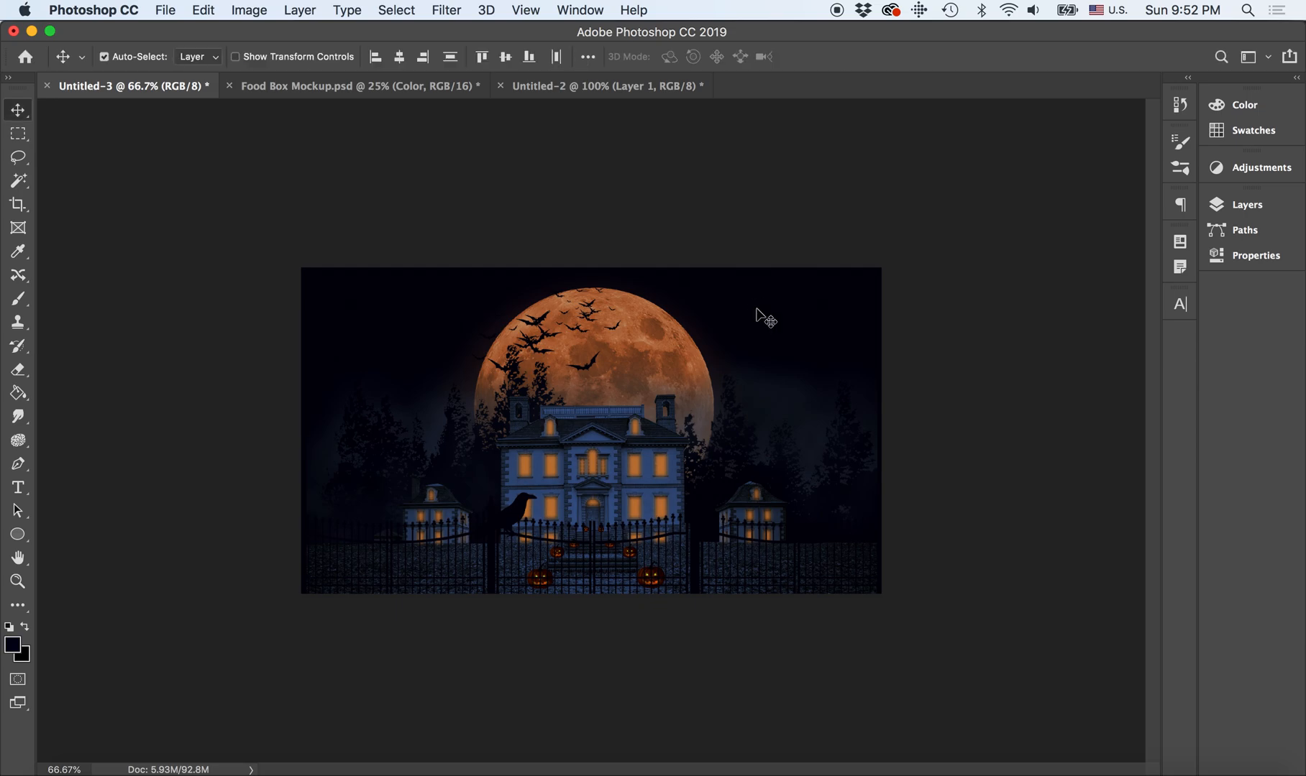
# Scale the full moon layer to about 91% and move it slightly down behind the haunted house
pyautogui.rightClick(670, 331)
pyautogui.click(690, 337)
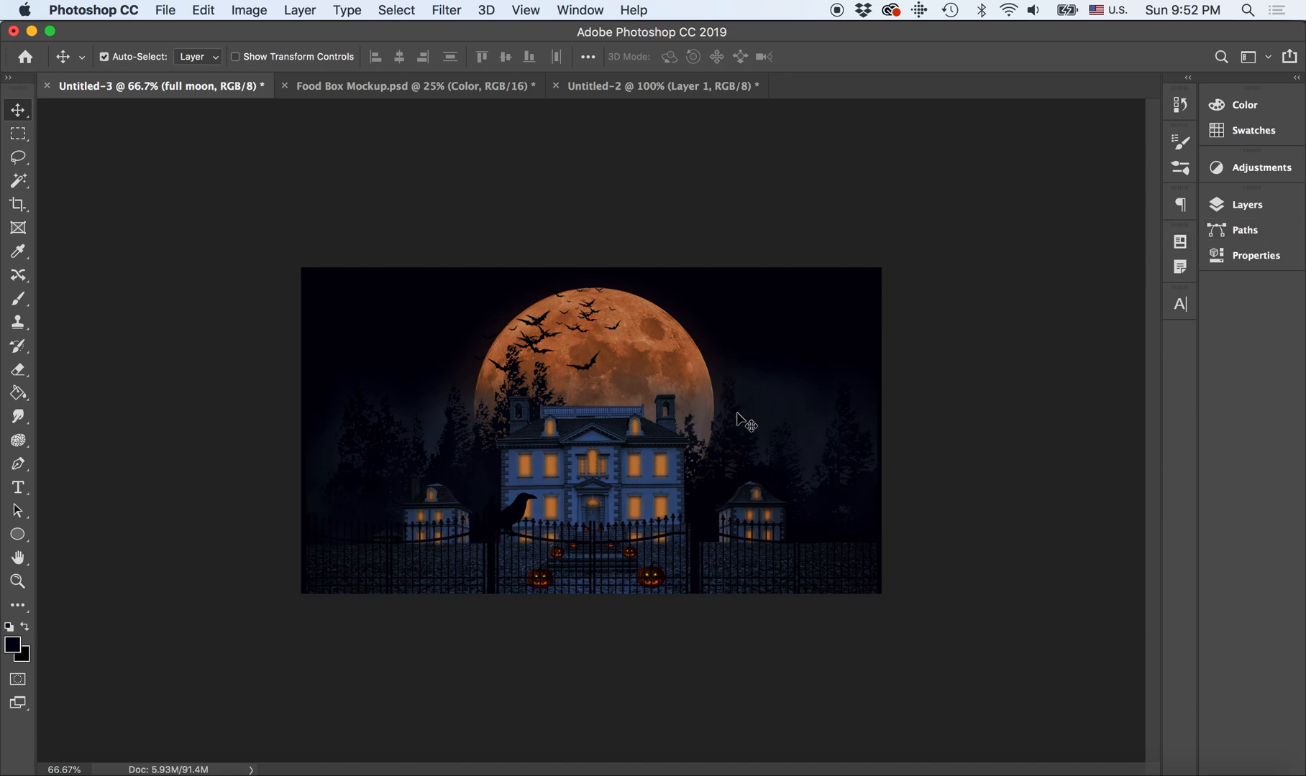
pyautogui.rightClick(642, 331)
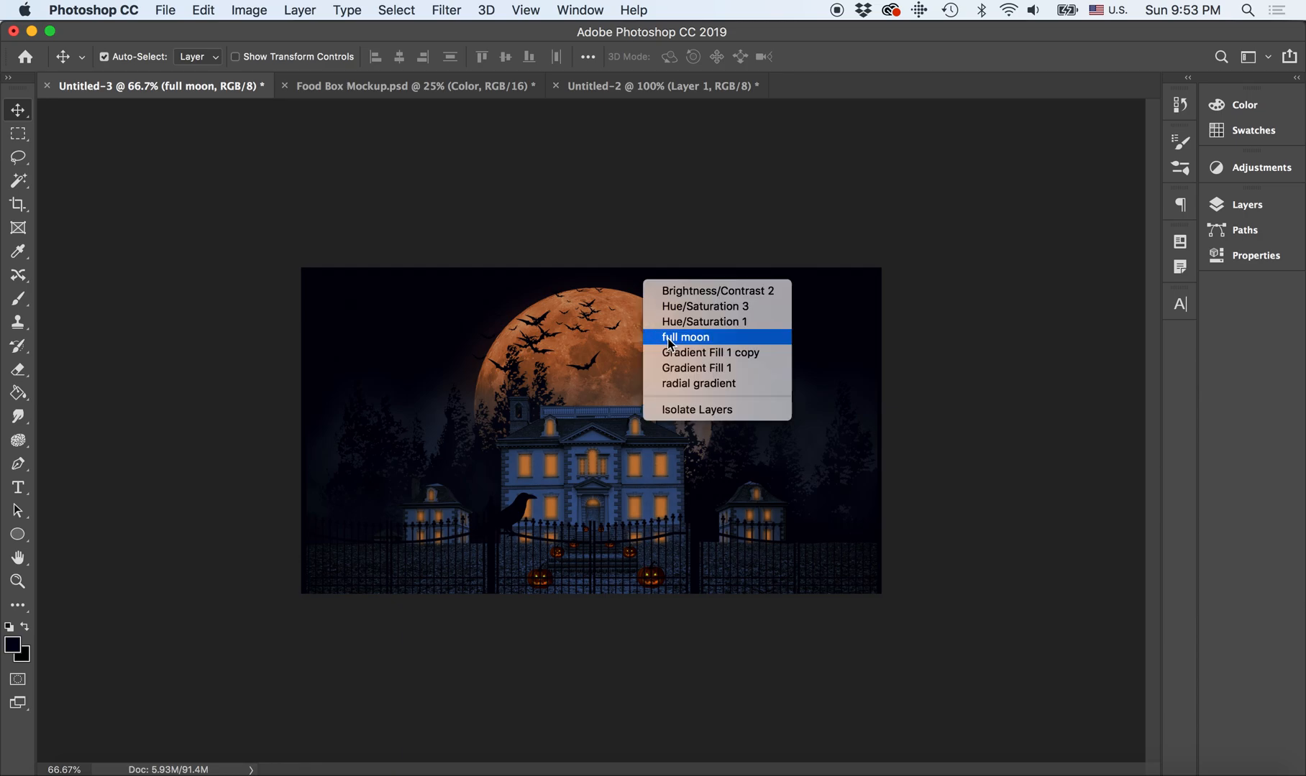
pyautogui.click(669, 338)
pyautogui.press('super+t')
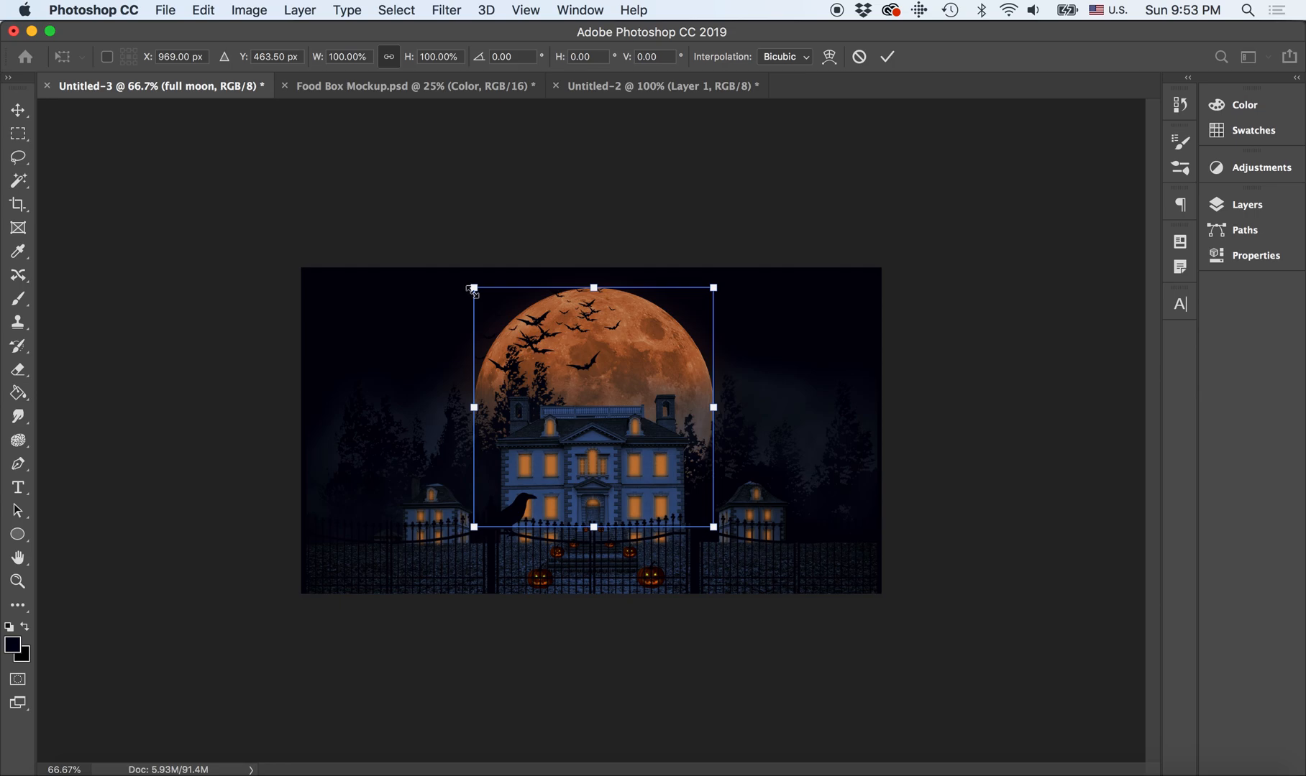
pyautogui.moveTo(473, 288); pyautogui.dragTo(491, 318)
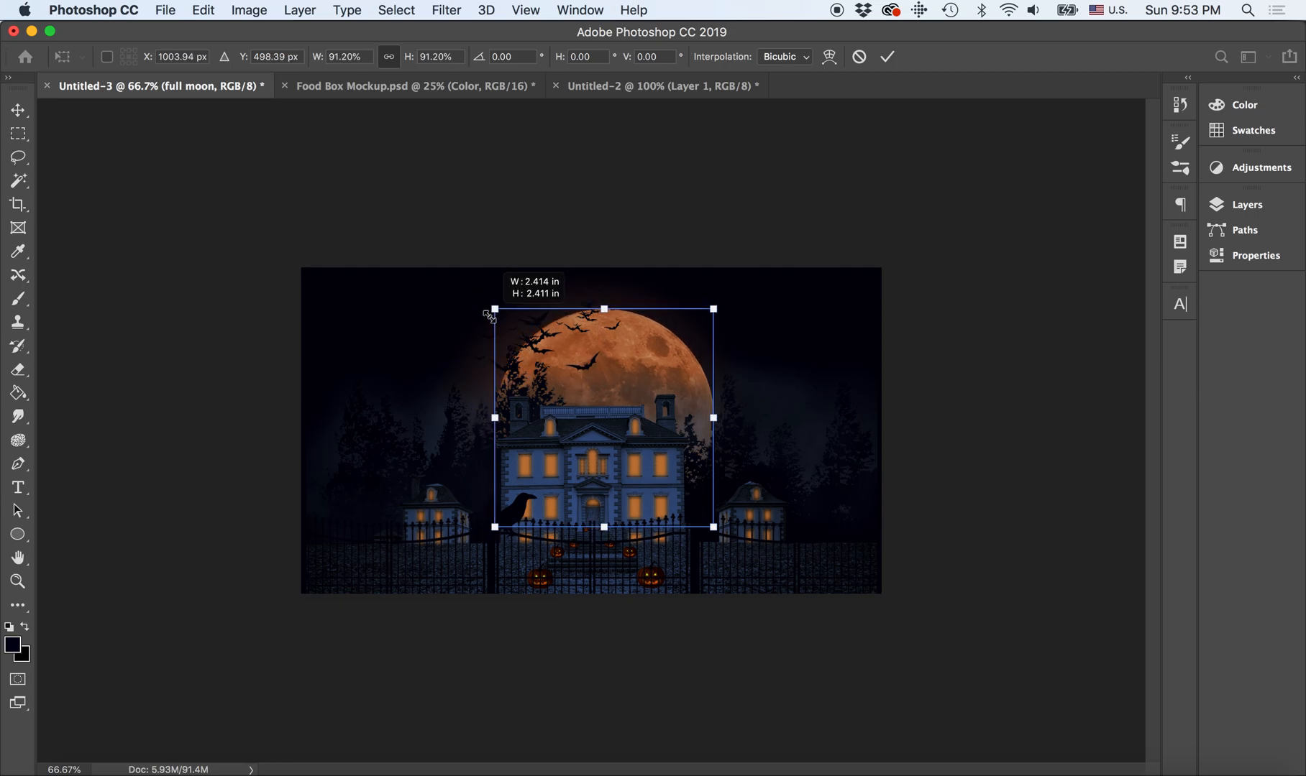
pyautogui.moveTo(645, 371); pyautogui.dragTo(632, 383)
pyautogui.press('Return')
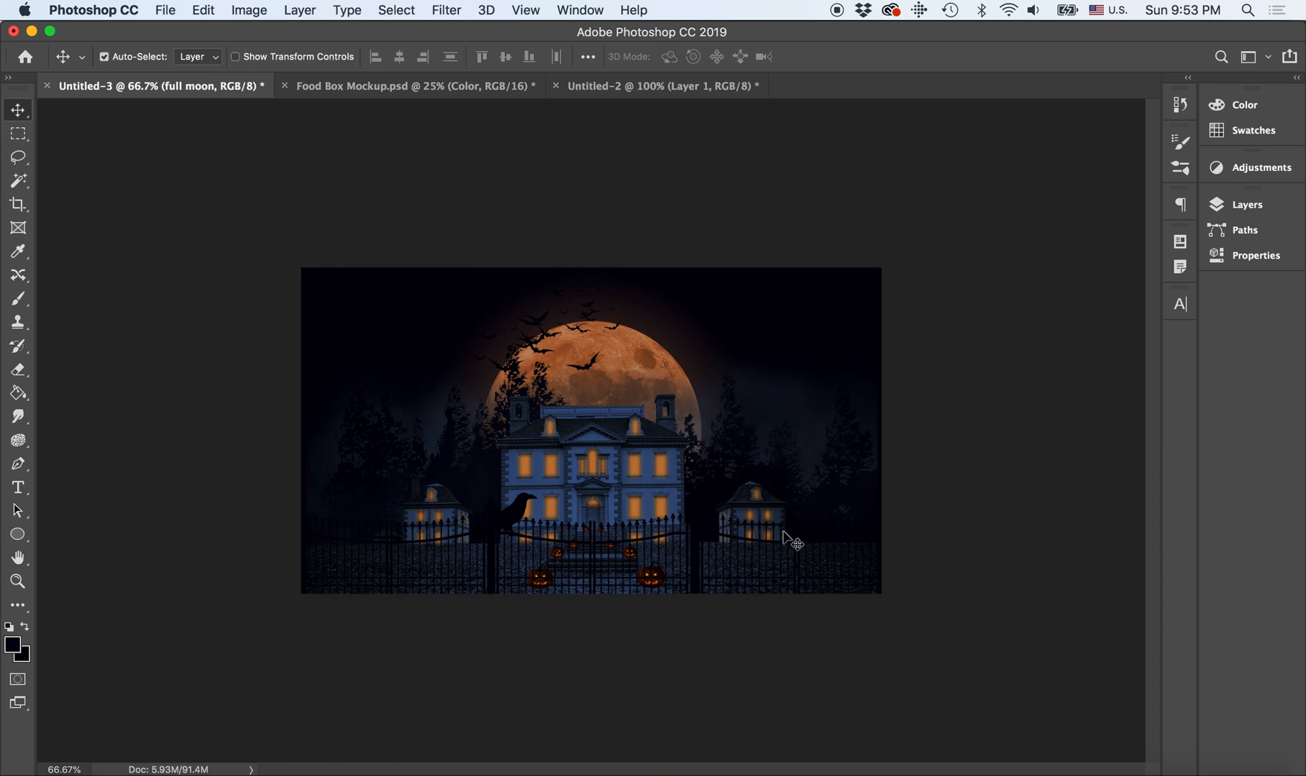
# Move the bats layer down and slightly right so the bats sit over the moon
pyautogui.rightClick(592, 362)
pyautogui.click(593, 369)
pyautogui.moveTo(594, 368); pyautogui.dragTo(601, 396)
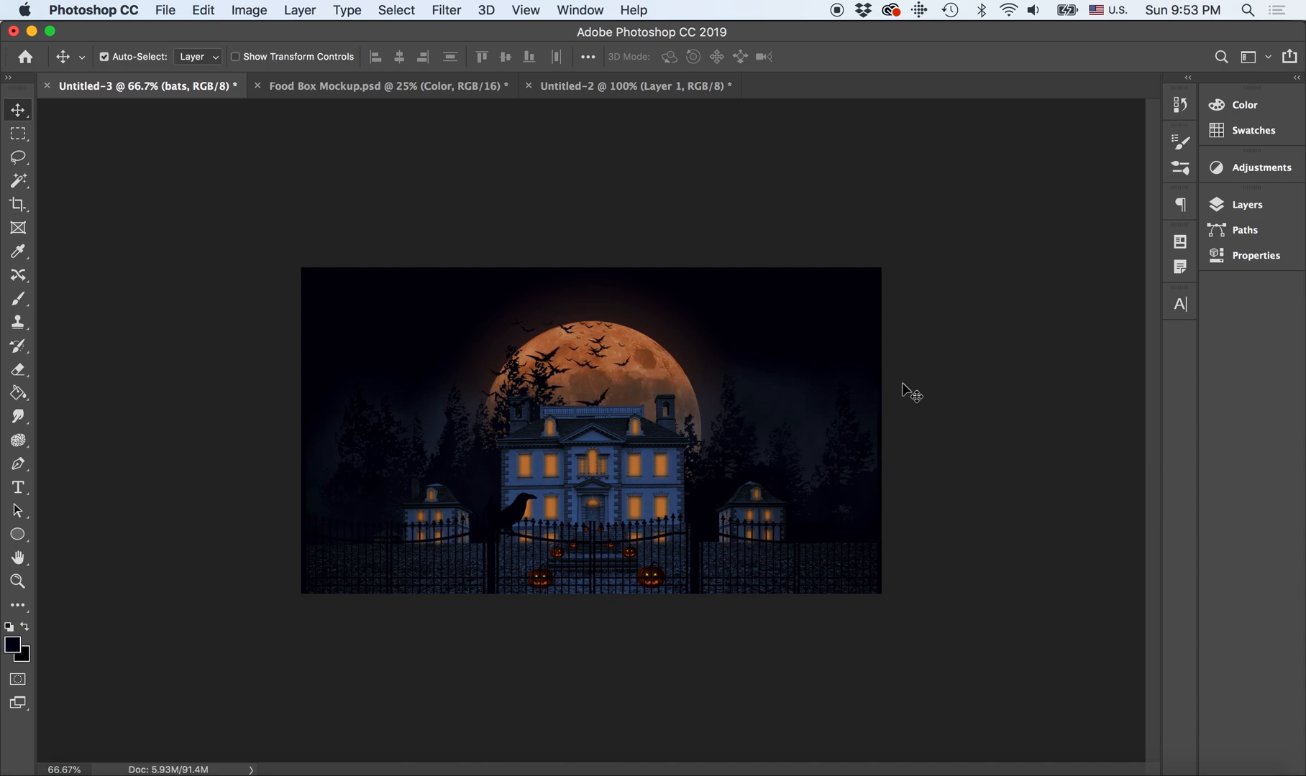
# Start transforming the happy halloween! text layer and move it down inside the upper edge of the canvas
pyautogui.click(1243, 209)
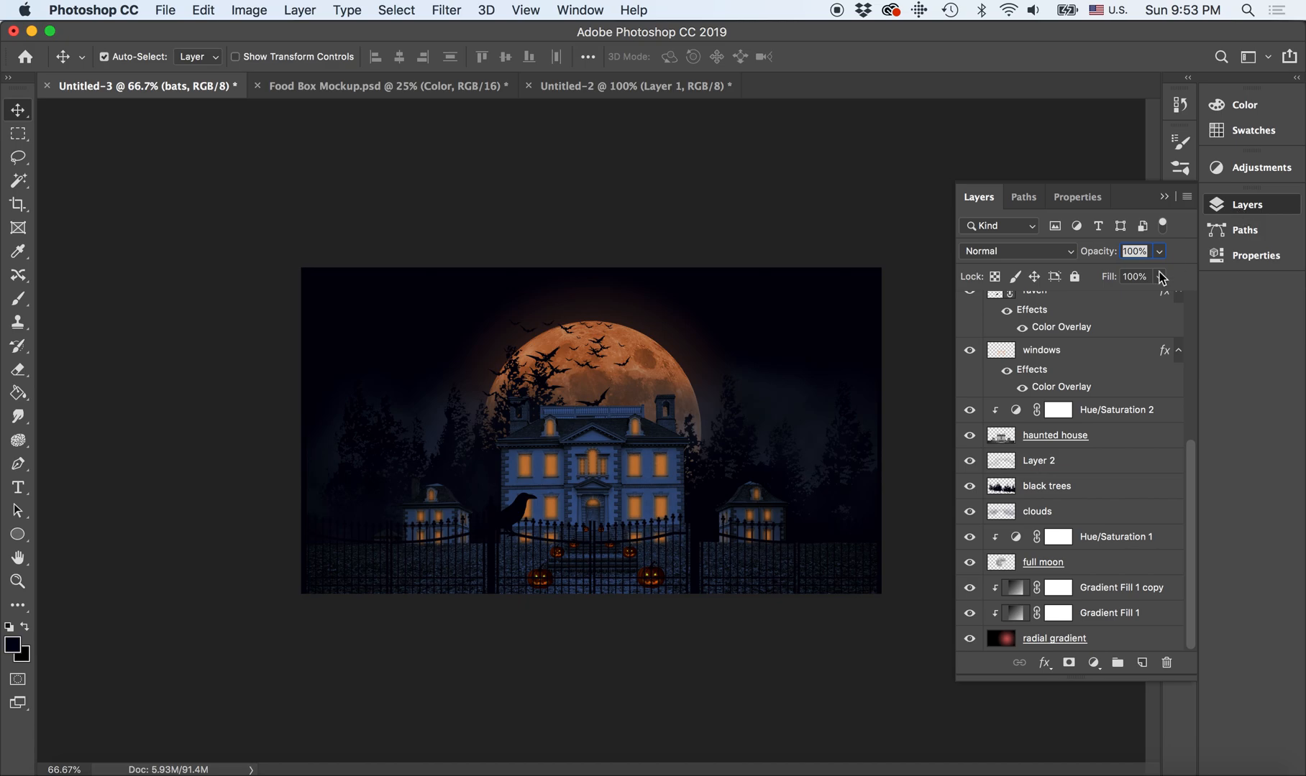
pyautogui.scroll(5, 1093, 347)
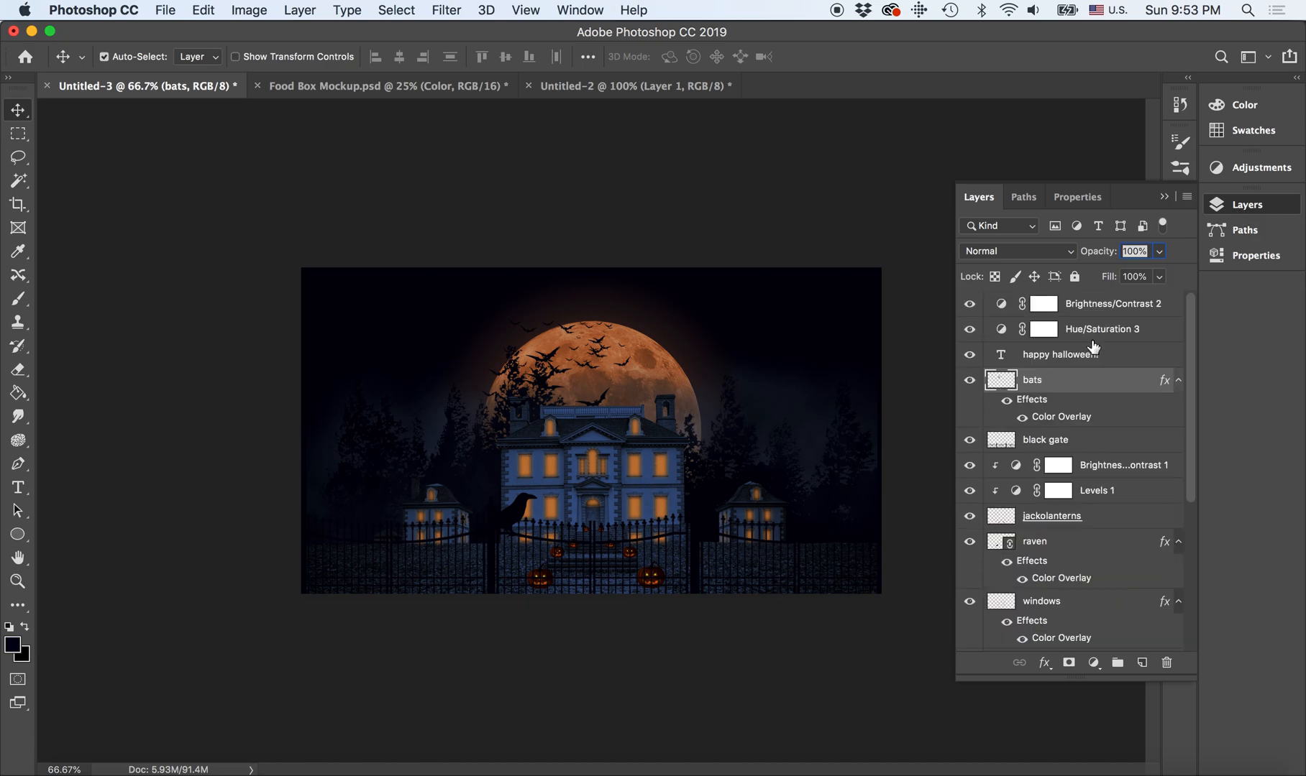
pyautogui.click(1083, 360)
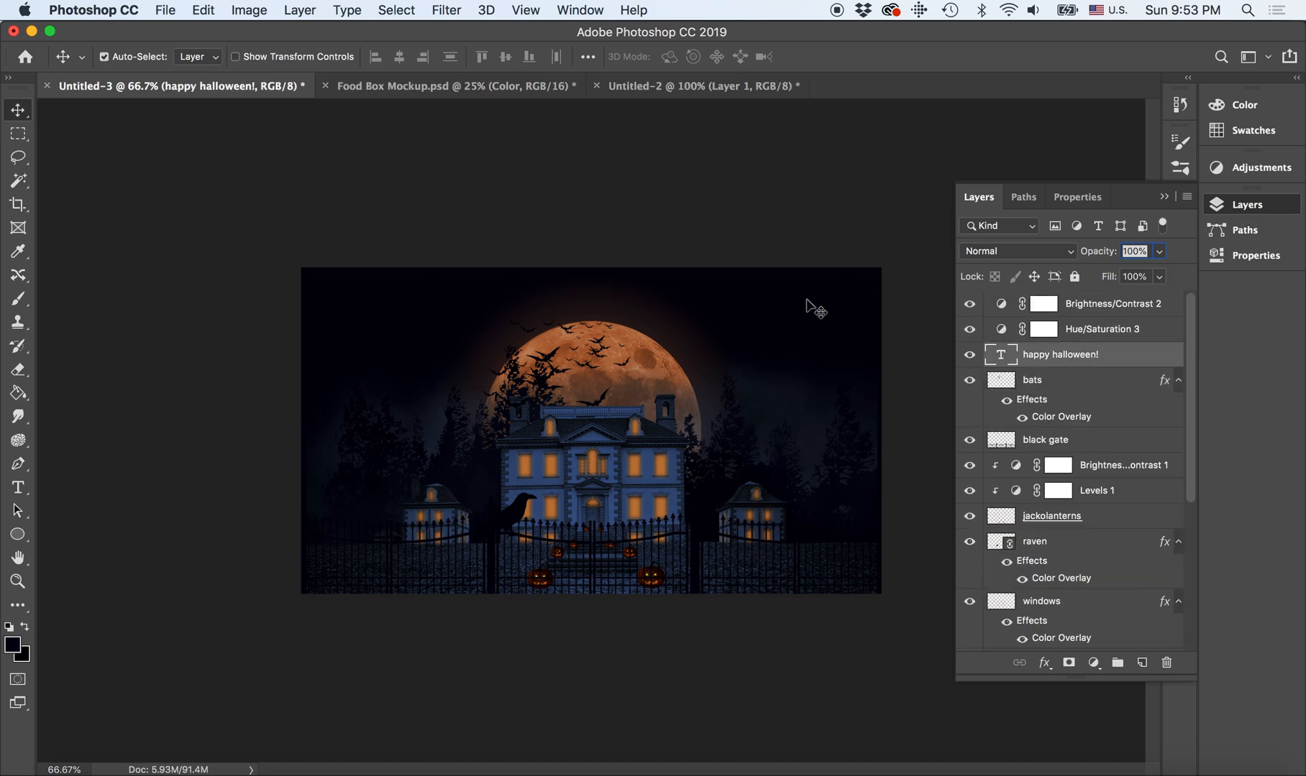
pyautogui.press('super+t')
pyautogui.moveTo(656, 252); pyautogui.dragTo(657, 301)
# Scale the happy halloween! text to about 88% and shift it slightly left and down to centre it above the moon
pyautogui.moveTo(466, 282); pyautogui.dragTo(486, 288)
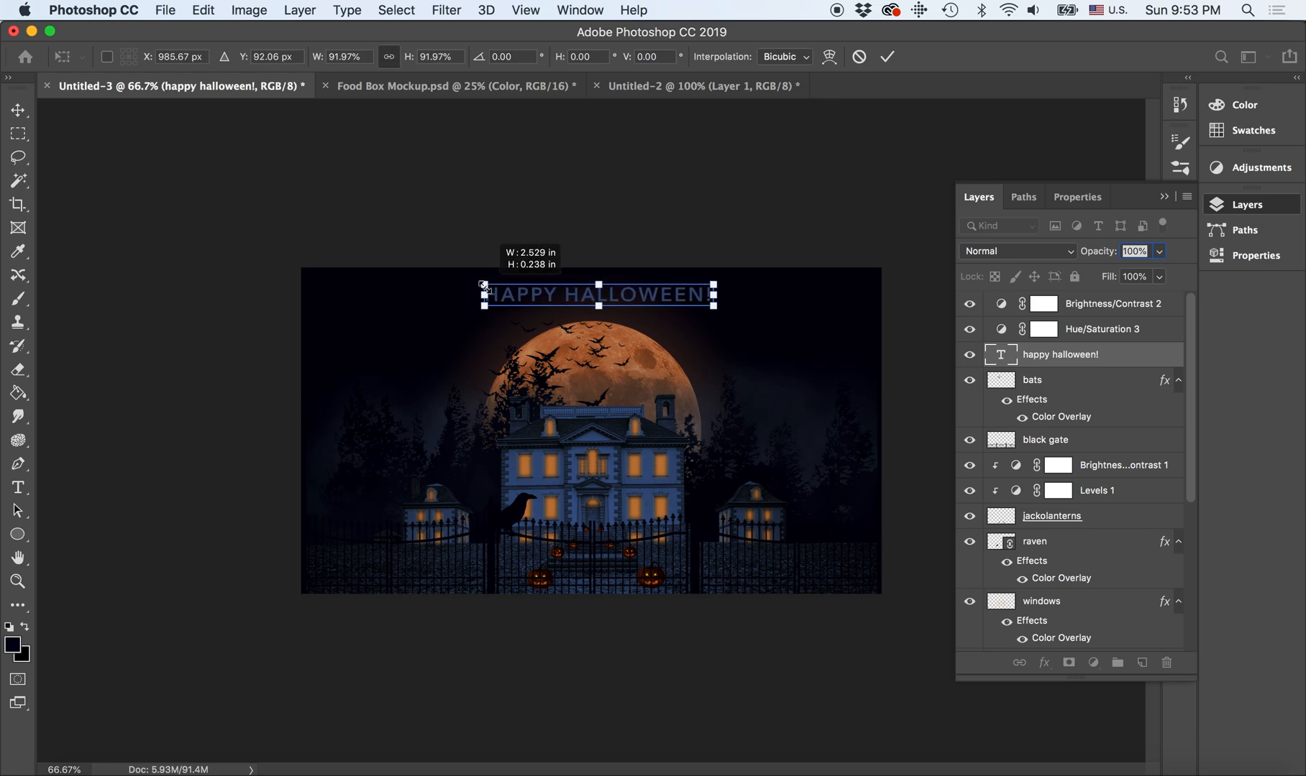
pyautogui.moveTo(483, 284); pyautogui.dragTo(469, 283)
pyautogui.press('super+z')
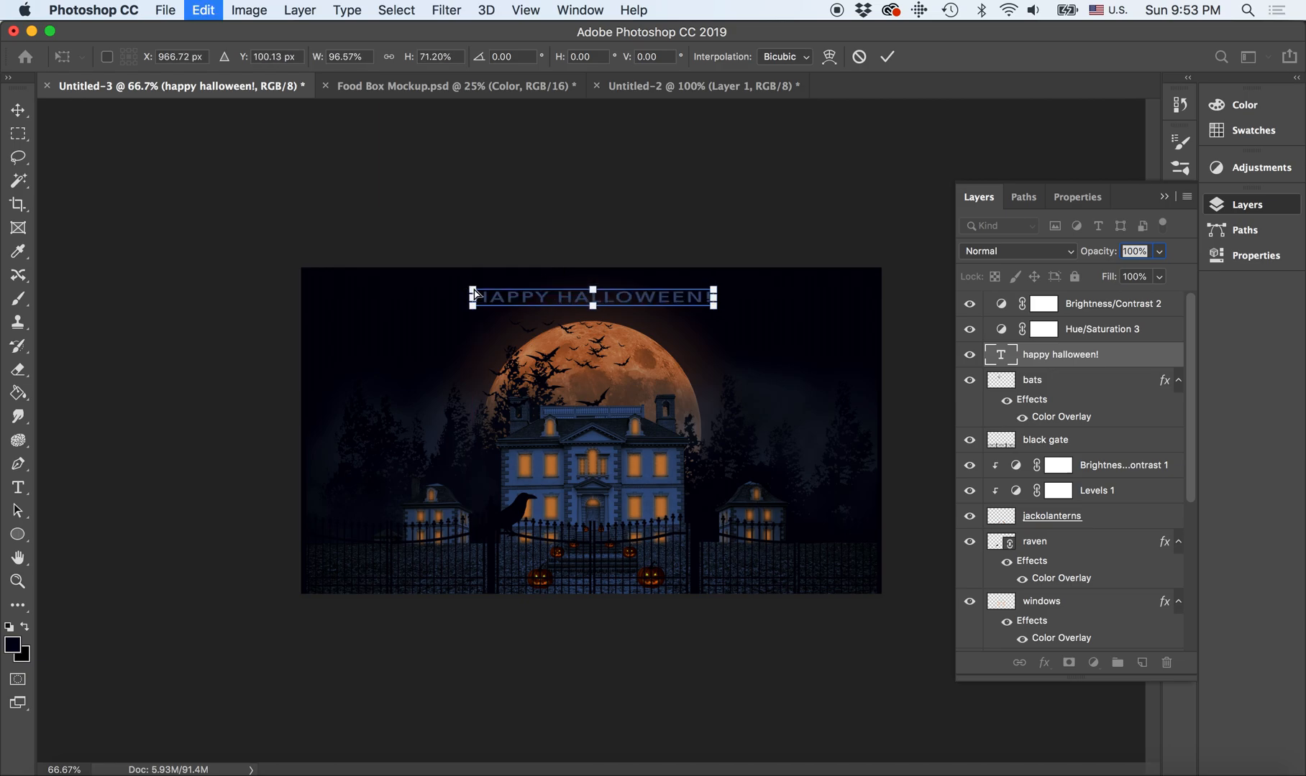
pyautogui.moveTo(465, 283); pyautogui.dragTo(490, 289)
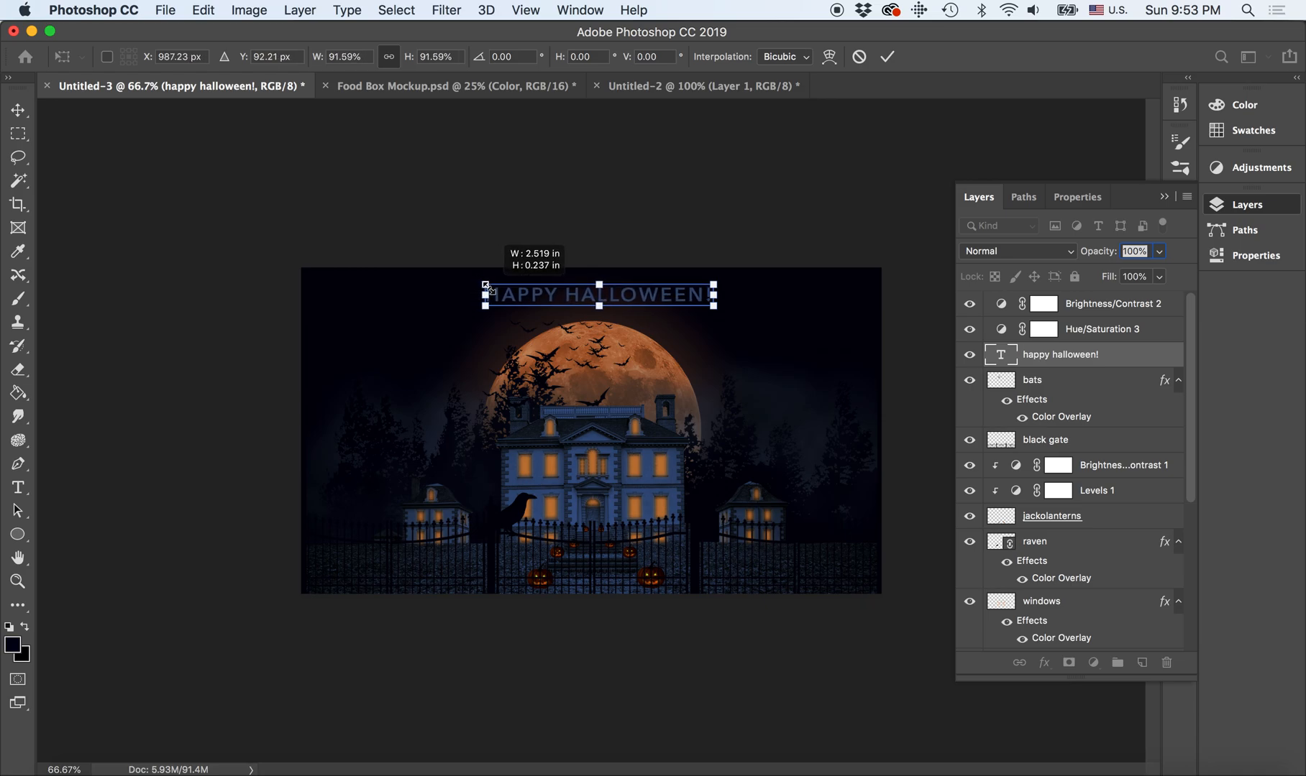
pyautogui.moveTo(489, 288); pyautogui.dragTo(496, 293)
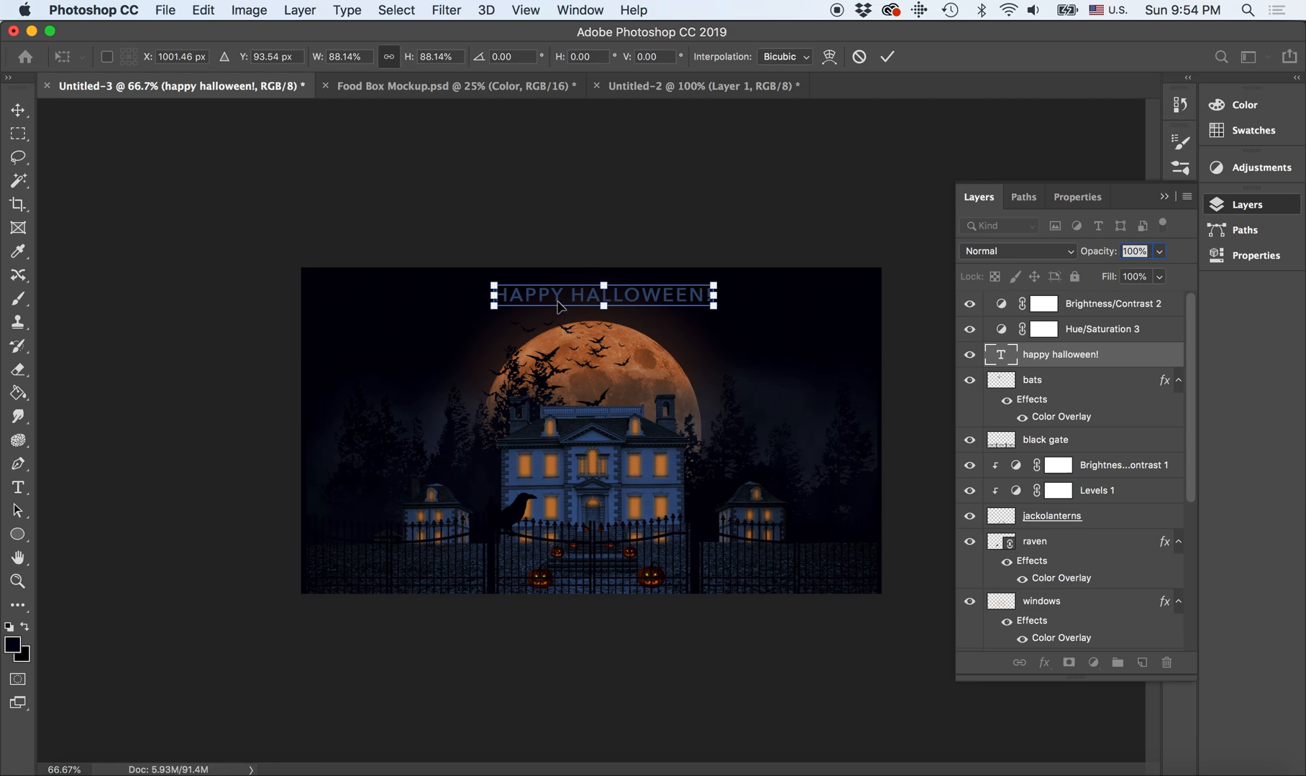
pyautogui.press('Return')
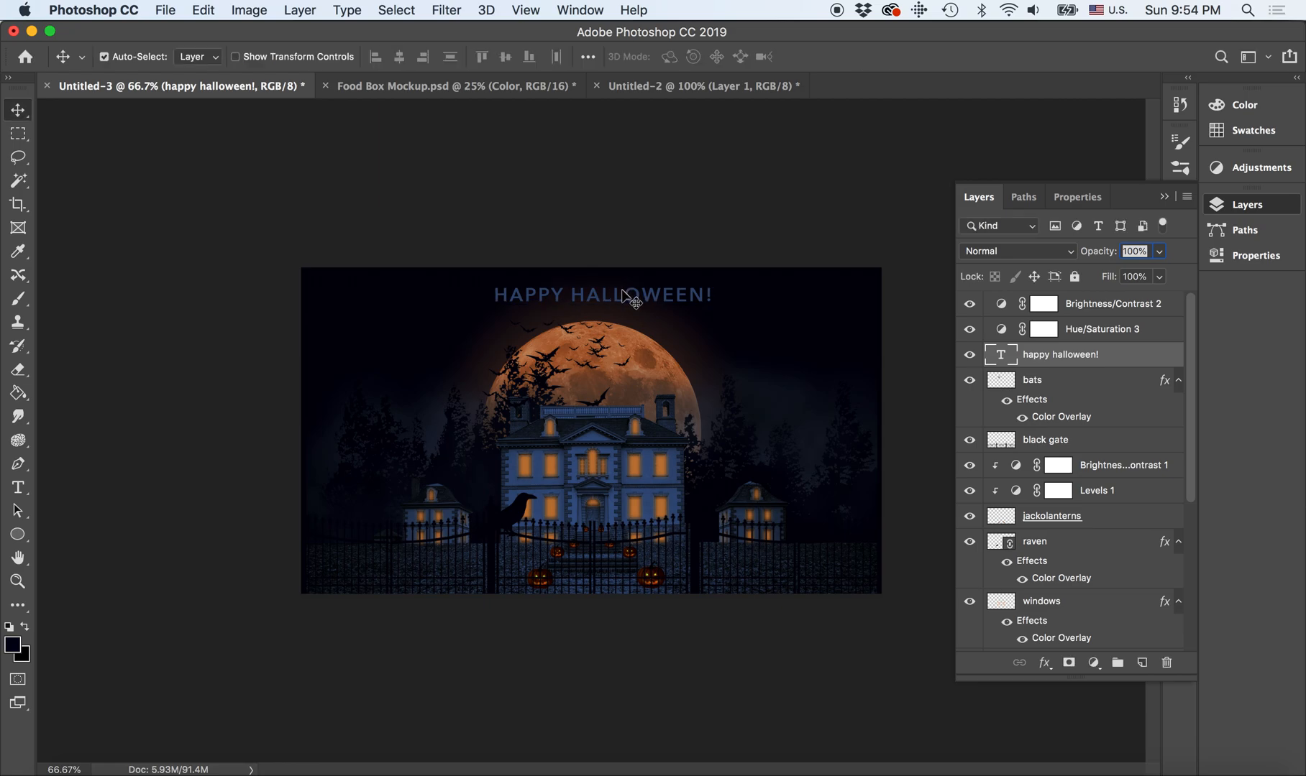
pyautogui.moveTo(616, 299); pyautogui.dragTo(609, 302)
# Move the full moon layer slightly down behind the haunted house to leave more space below the greeting text
pyautogui.rightClick(632, 356)
pyautogui.click(647, 362)
pyautogui.moveTo(647, 365); pyautogui.dragTo(649, 370)
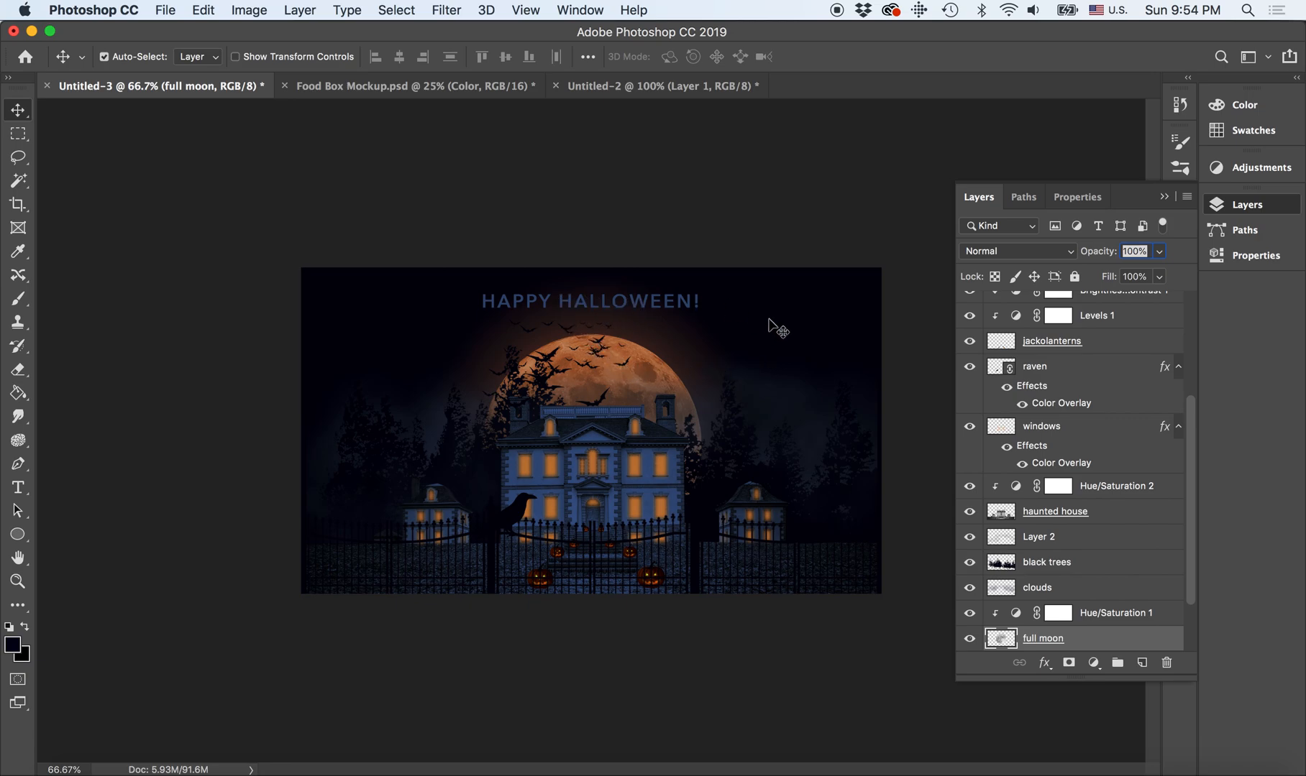
pyautogui.rightClick(647, 368)
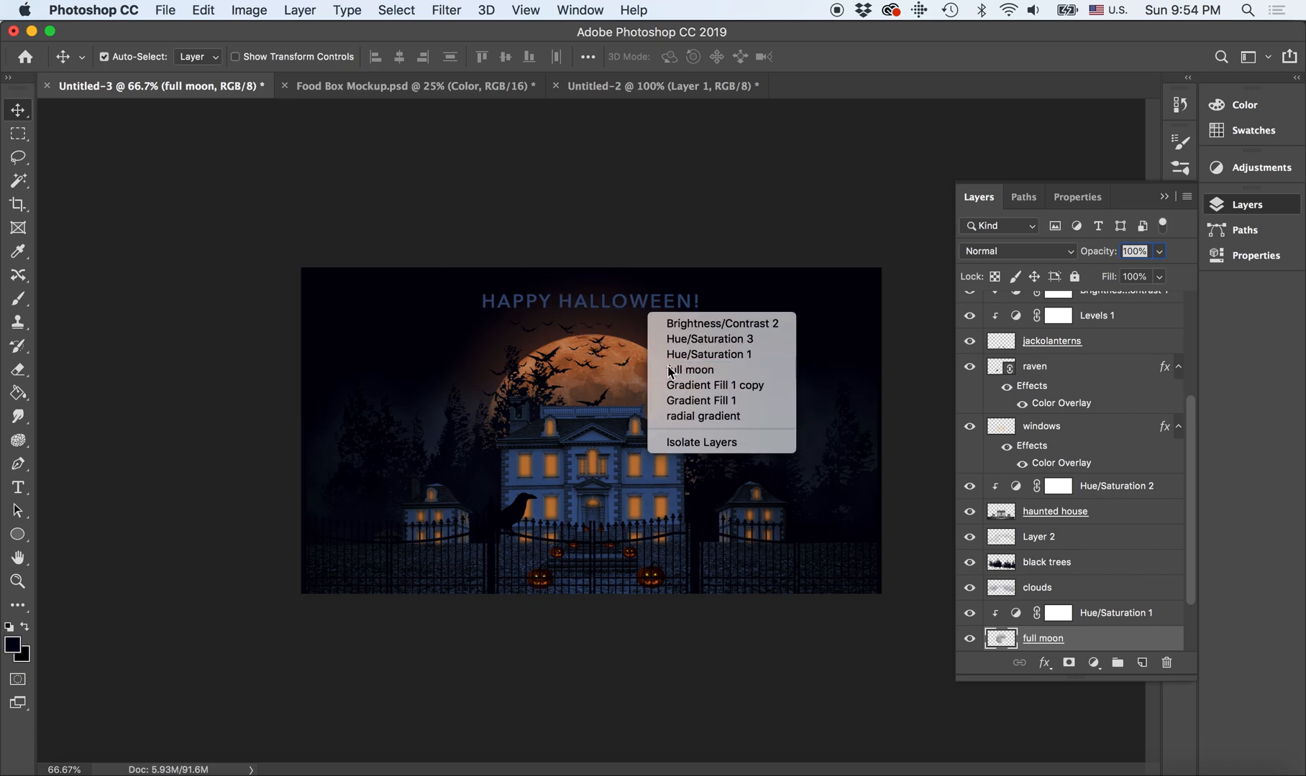
pyautogui.click(649, 369)
pyautogui.moveTo(657, 370); pyautogui.dragTo(690, 338)
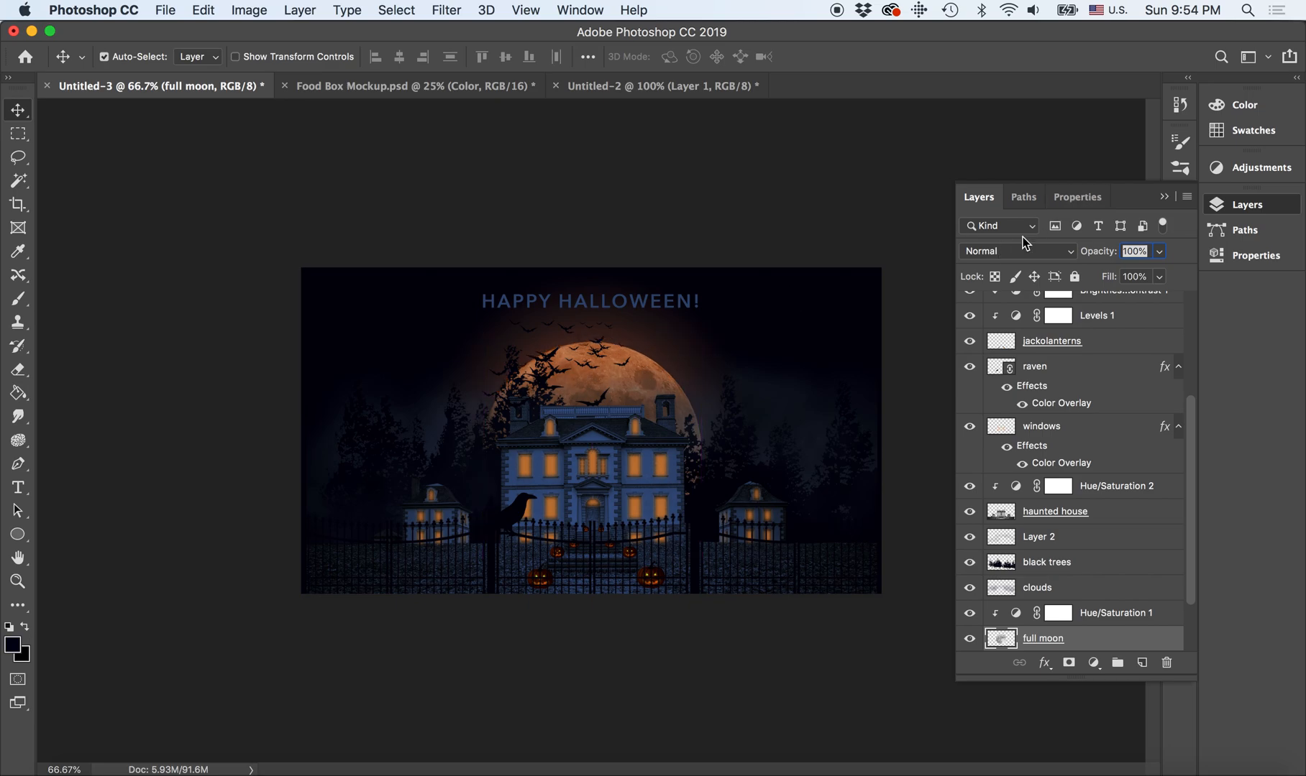
pyautogui.click(1162, 197)
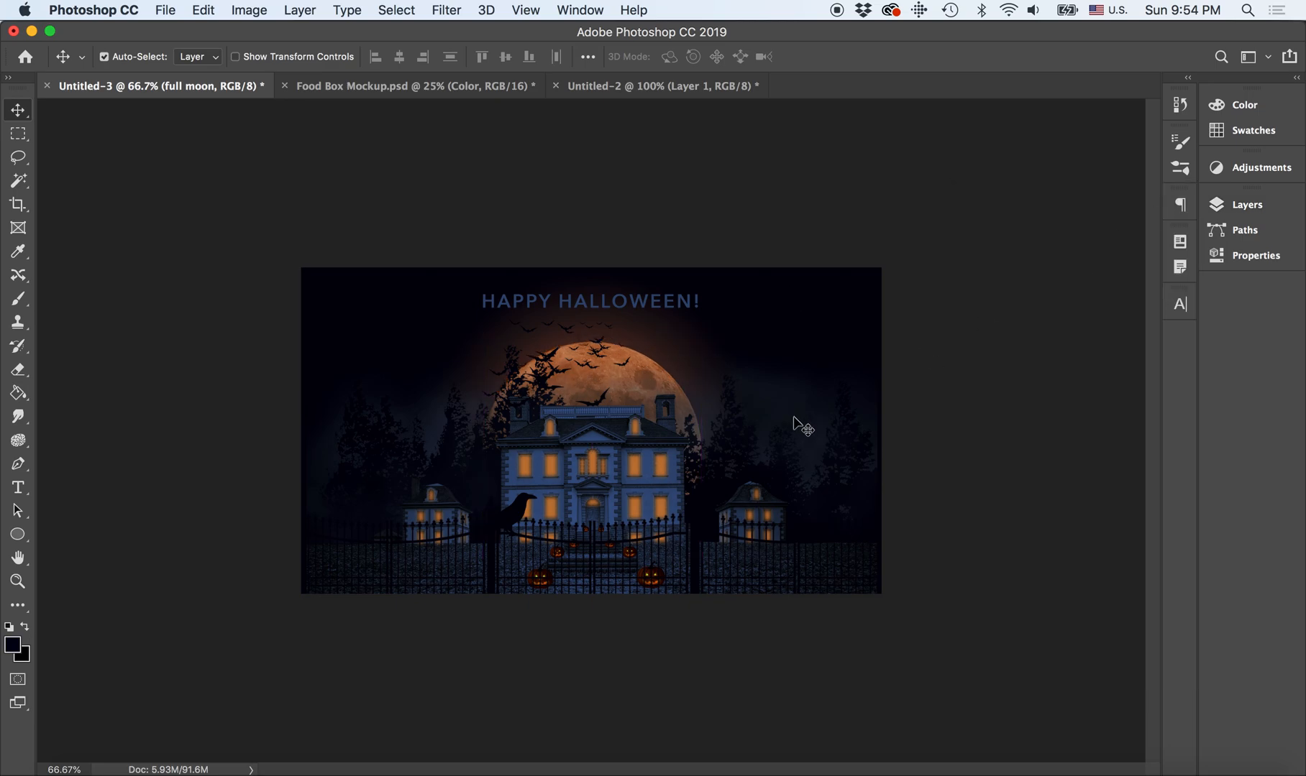